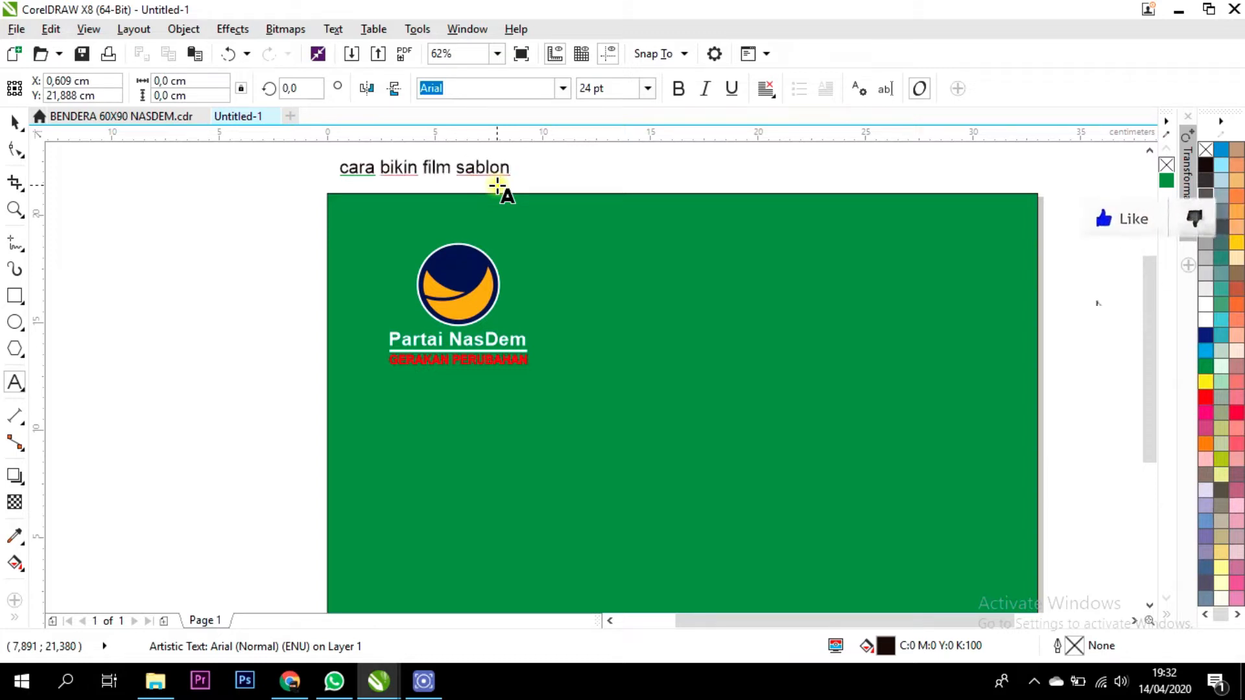
# Complete the caption above the green page as "cara bikin film sablon untuk logo partai".
pyautogui.write('untuk')
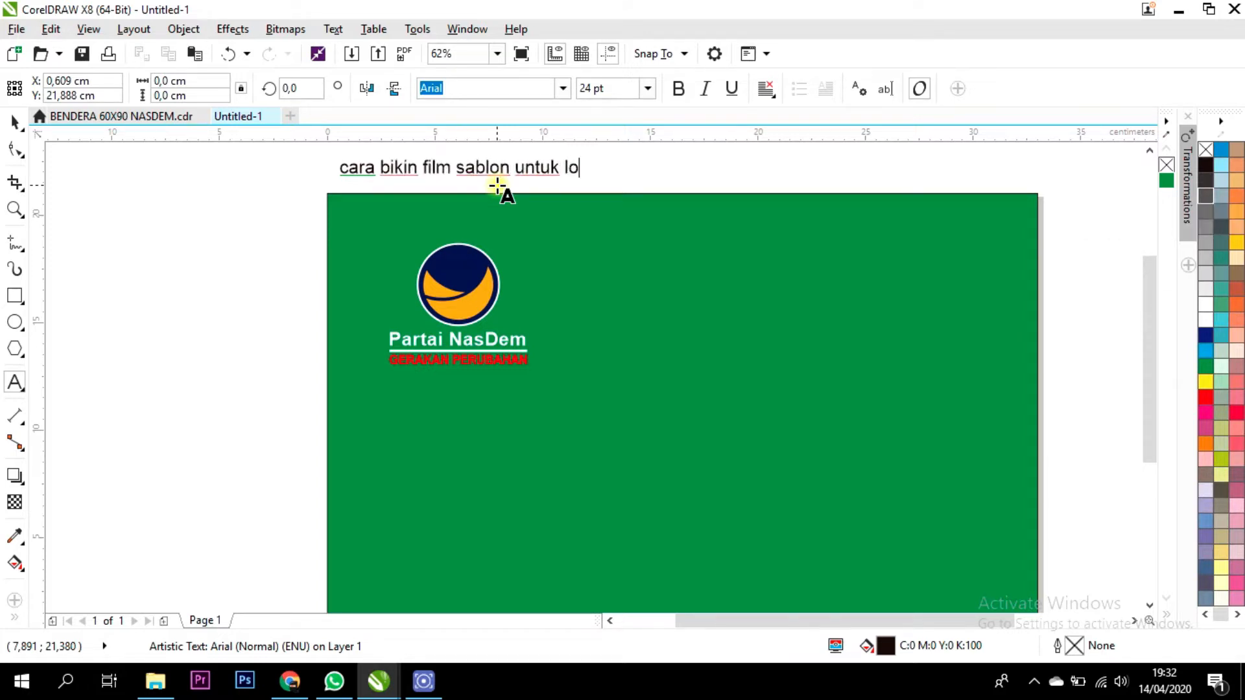
pyautogui.hotkey('shift', 'F2')
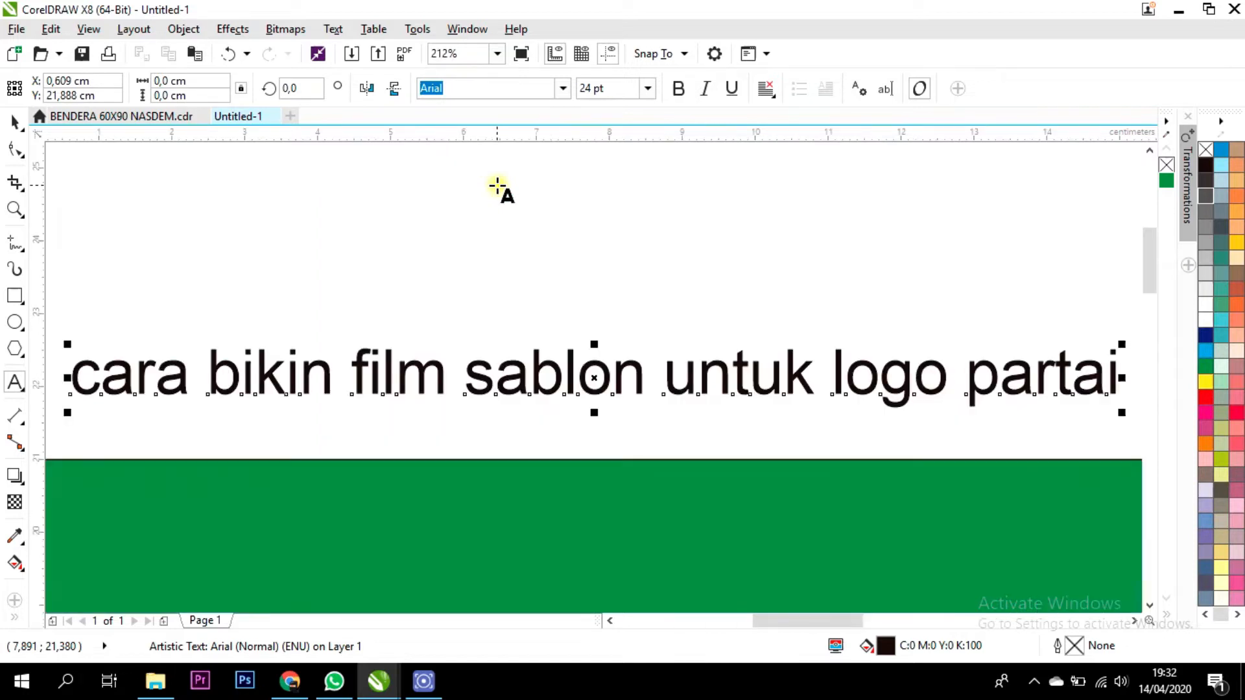
pyautogui.press('F4')
pyautogui.click(14, 123)
pyautogui.press('Delete')
pyautogui.scroll(2, 401, 202)
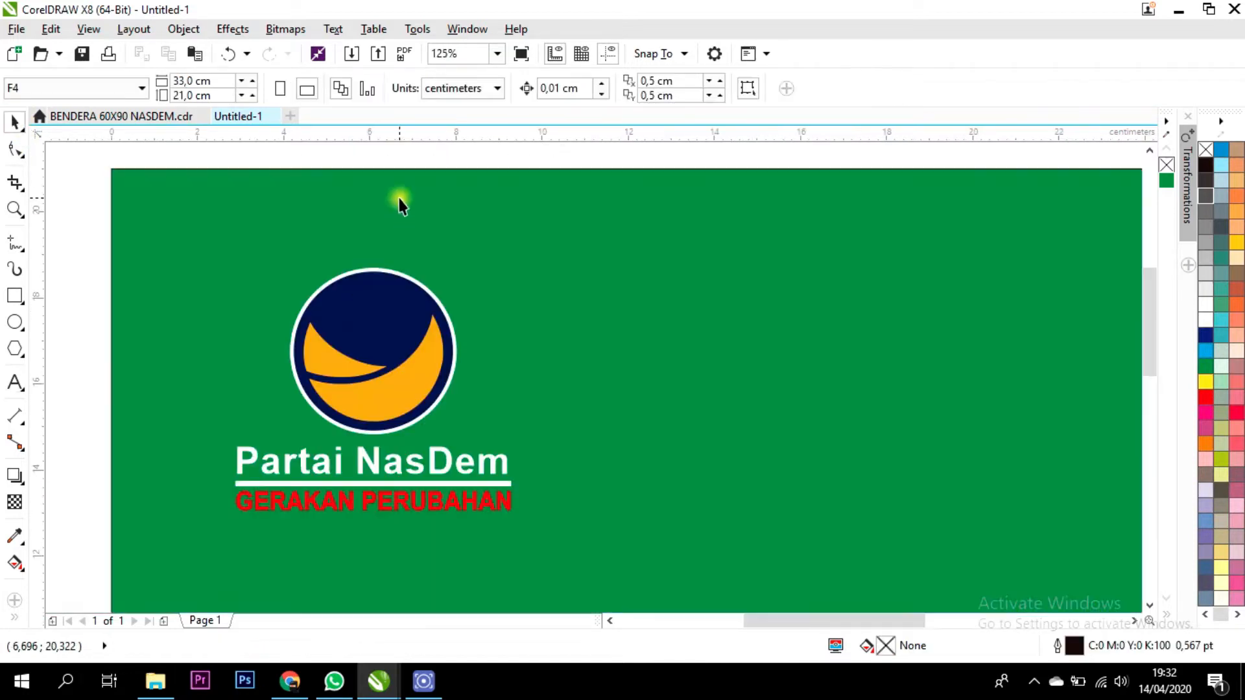
pyautogui.scroll(-1, 147, 249)
pyautogui.moveTo(85, 215); pyautogui.dragTo(364, 428)
pyautogui.click(503, 196)
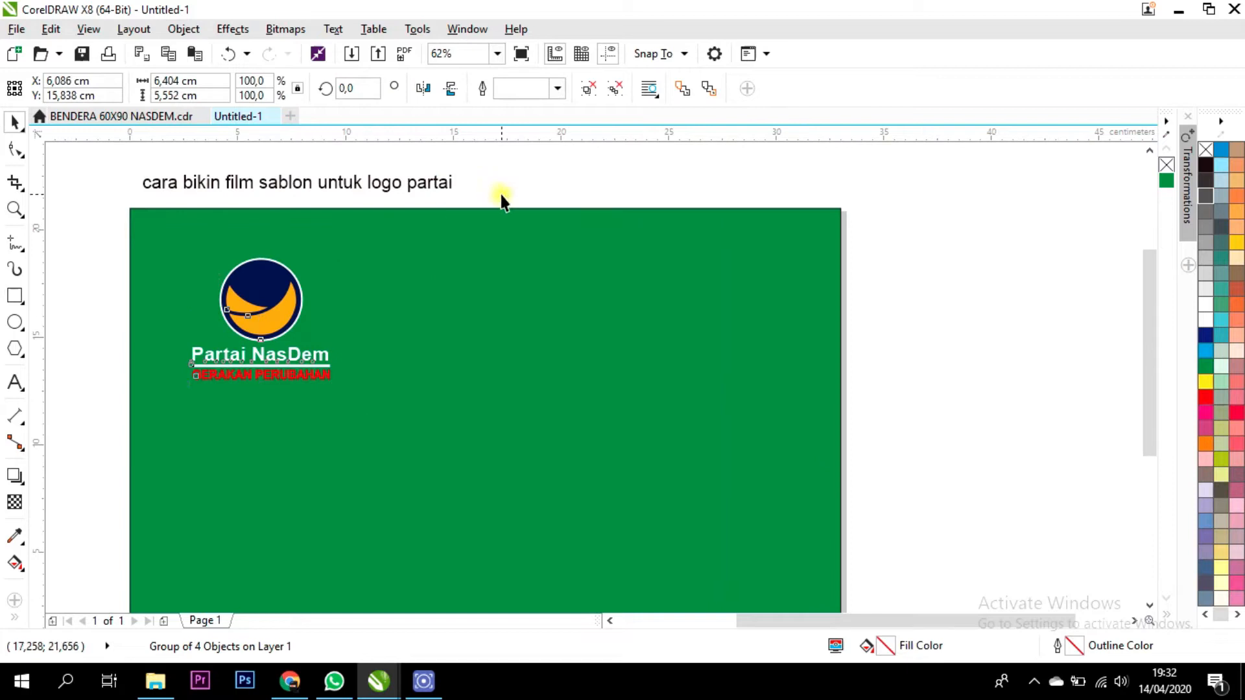
# Replace the caption above the page with "logo ini ada 3 warna jadi tinggal kopy aja menjadi 3 logo".
pyautogui.click(256, 182)
pyautogui.scroll(1, 201, 182)
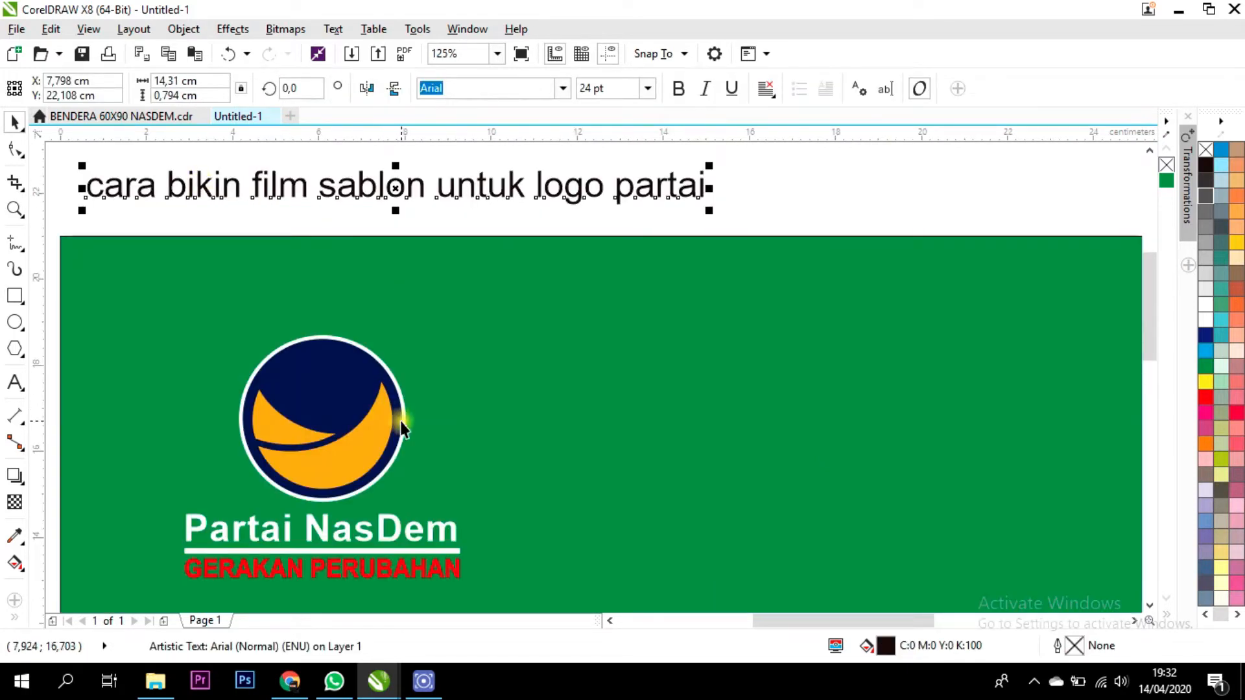
pyautogui.doubleClick(275, 190)
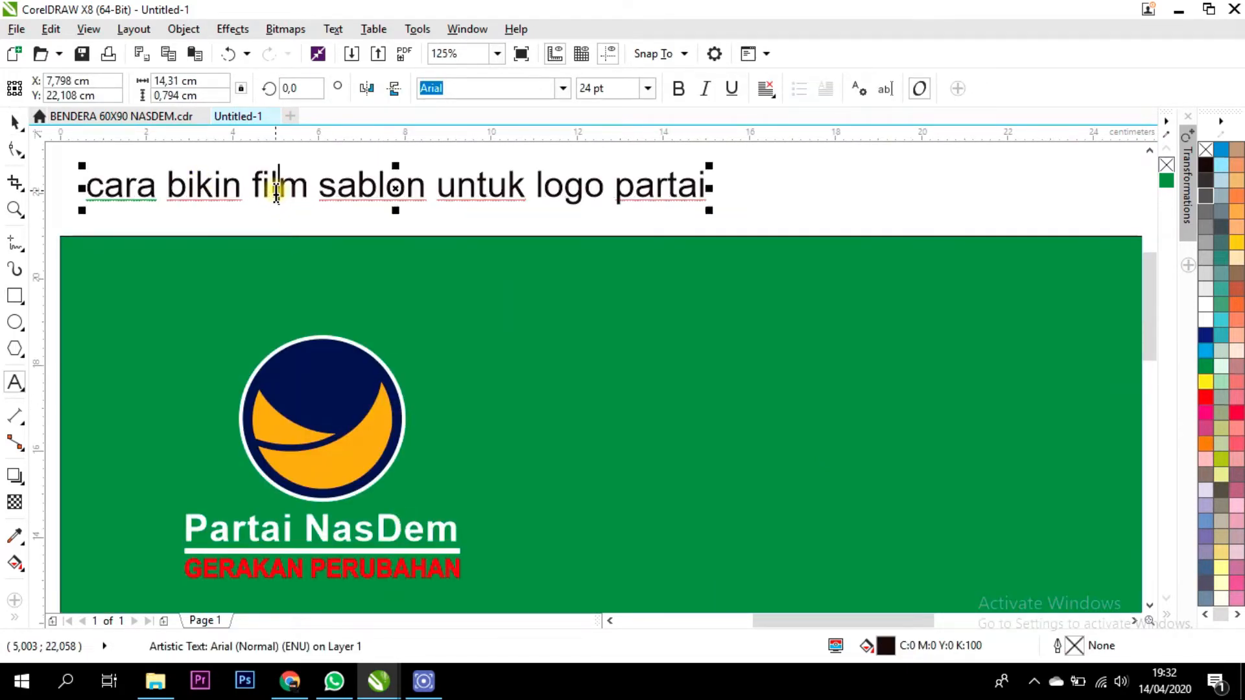
pyautogui.hotkey('ctrl', 'a')
pyautogui.write('logo ini')
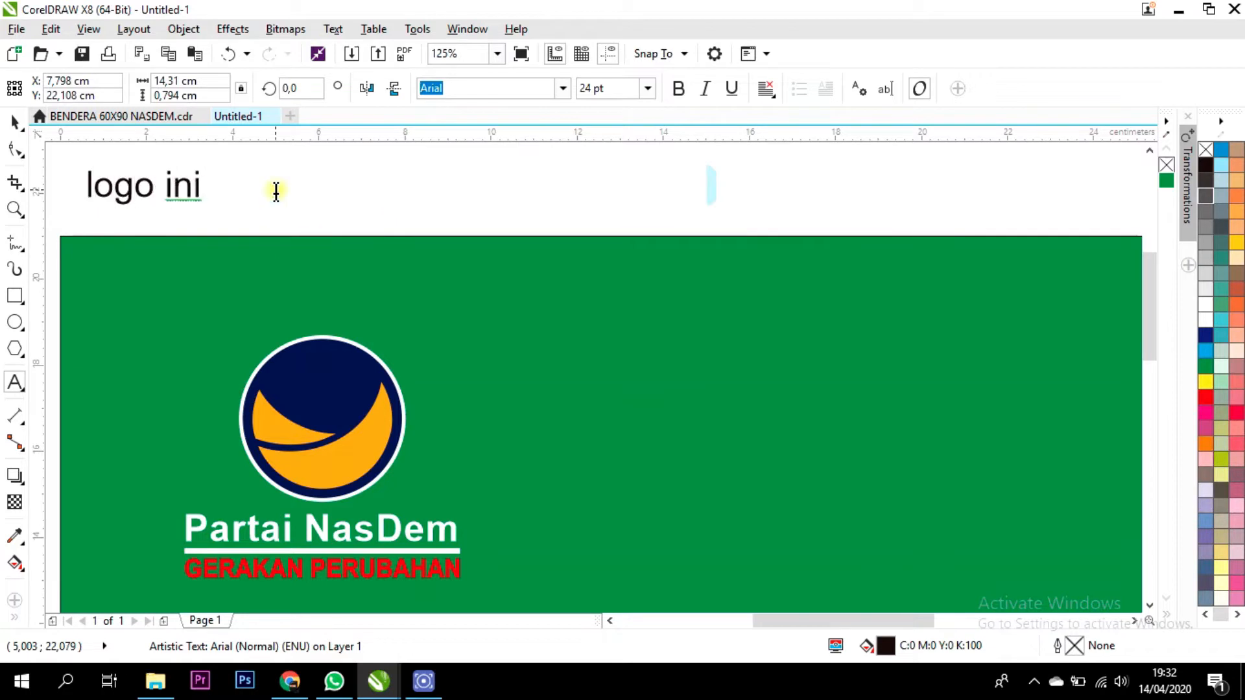
pyautogui.write(' ada 3 warna jad')
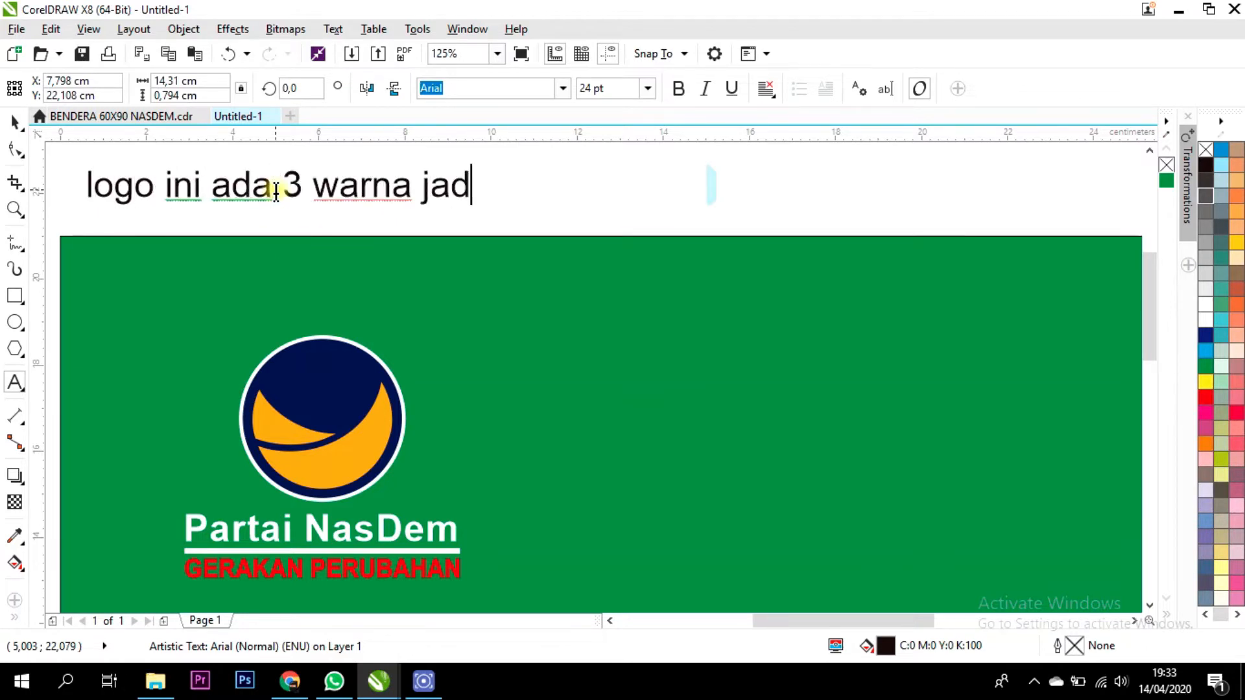
pyautogui.write('i tinggal kopi aja')
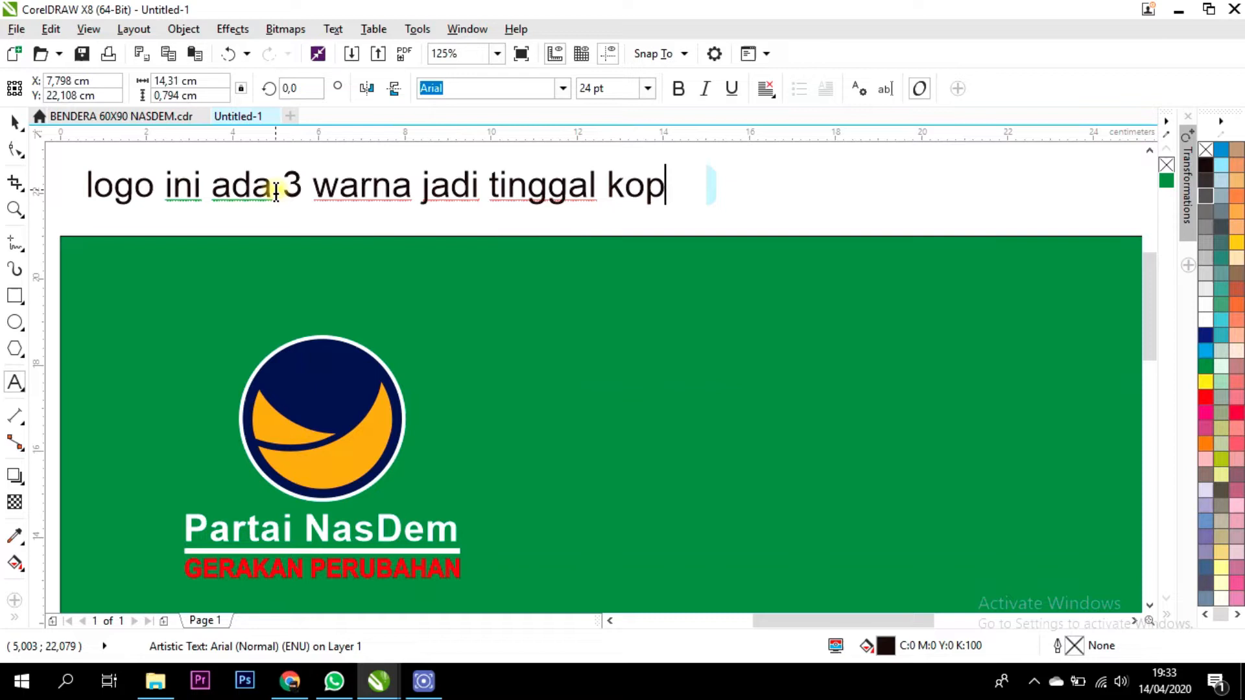
pyautogui.press('BackSpace')
pyautogui.press('BackSpace')
pyautogui.press('BackSpace')
pyautogui.press('BackSpace')
pyautogui.press('BackSpace')
pyautogui.write('y aja menjadi 3 logo')
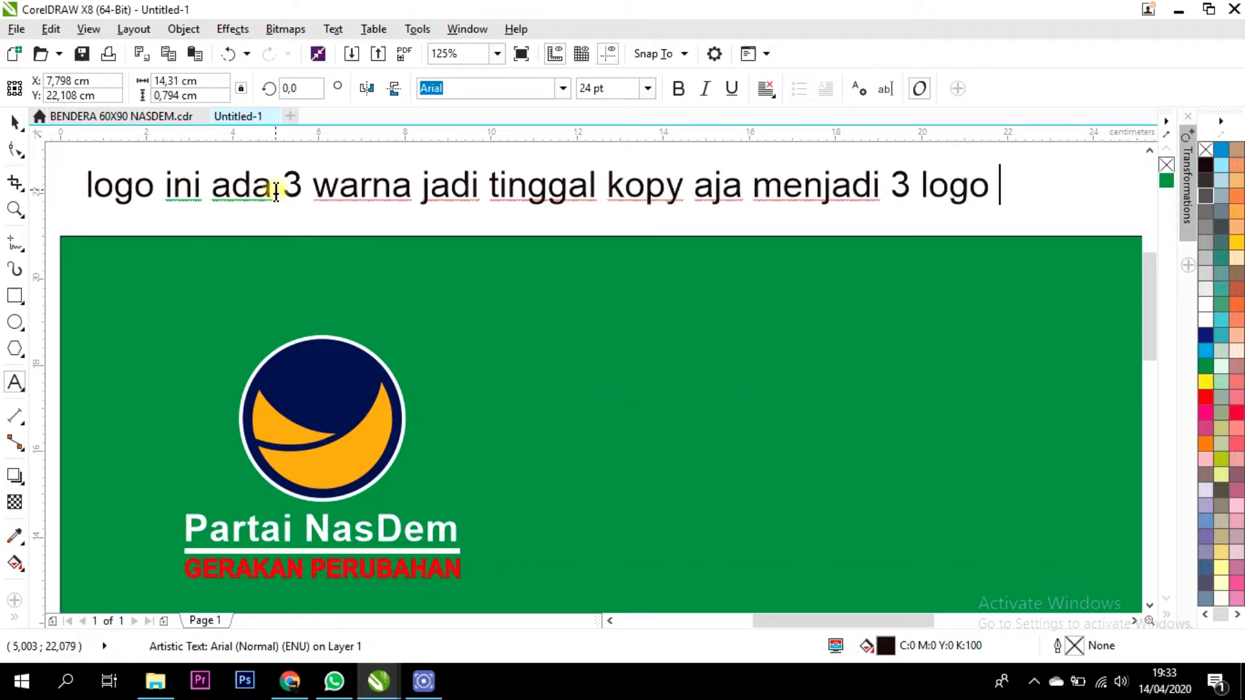
# Copy the party logo beside the original and repeat the duplication twice to make an evenly spaced row of four logos.
pyautogui.scroll(-1, 379, 181)
pyautogui.click(14, 122)
pyautogui.click(188, 308)
pyautogui.moveTo(127, 245); pyautogui.dragTo(476, 444)
pyautogui.scroll(1, 324, 298)
pyautogui.scroll(-1, 370, 299)
pyautogui.moveTo(368, 313); pyautogui.dragTo(537, 312)
pyautogui.rightClick(537, 312)
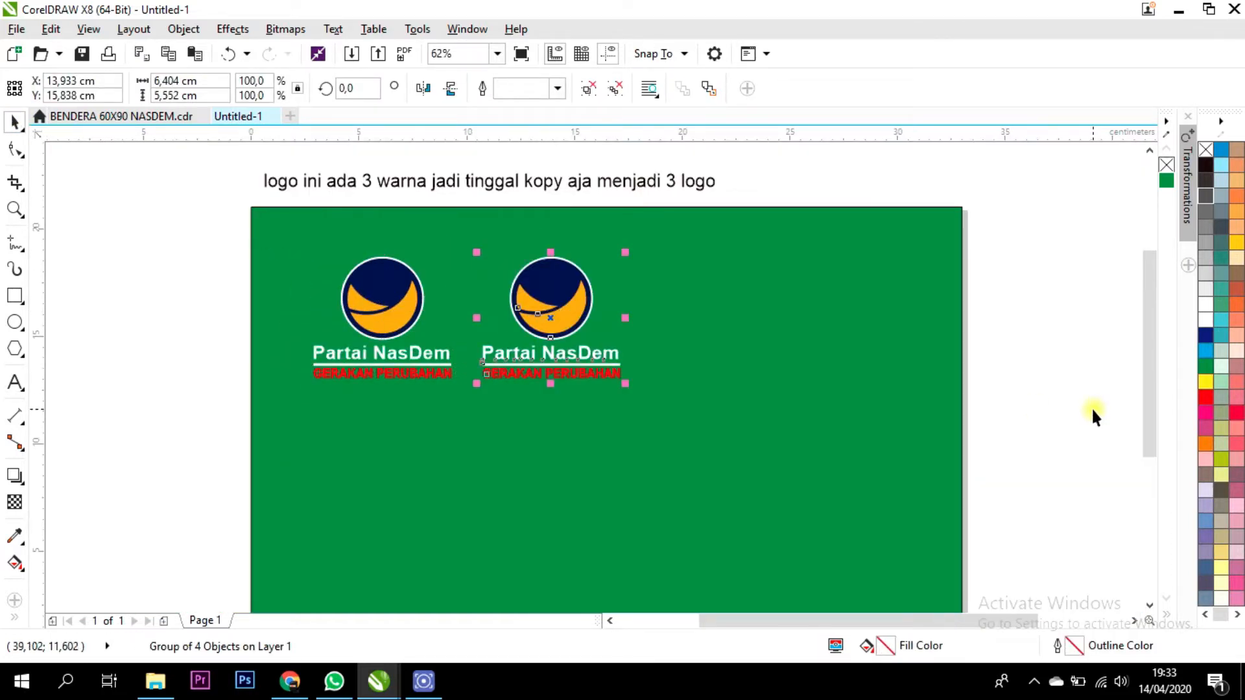
pyautogui.hotkey('ctrl', 'r')
pyautogui.hotkey('ctrl', 'r')
pyautogui.moveTo(1056, 207); pyautogui.dragTo(194, 415)
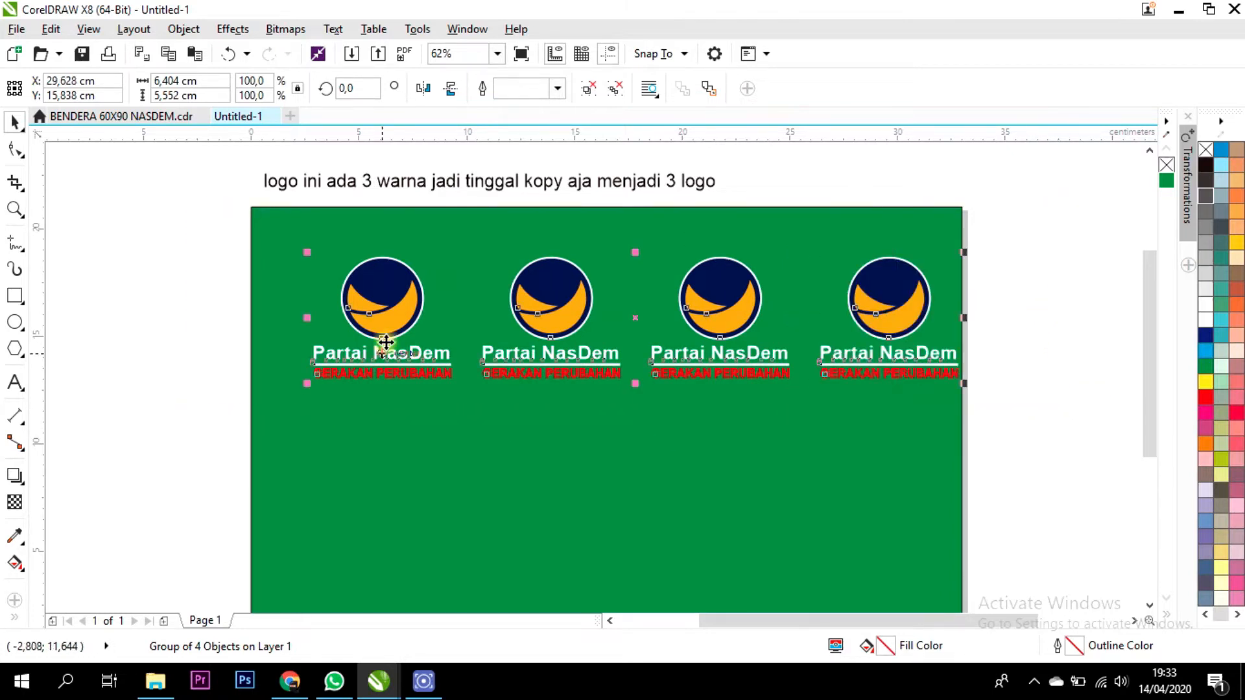
pyautogui.press('Escape')
# Apply black fill and black outline to the whole second logo in the row.
pyautogui.scroll(2, 481, 361)
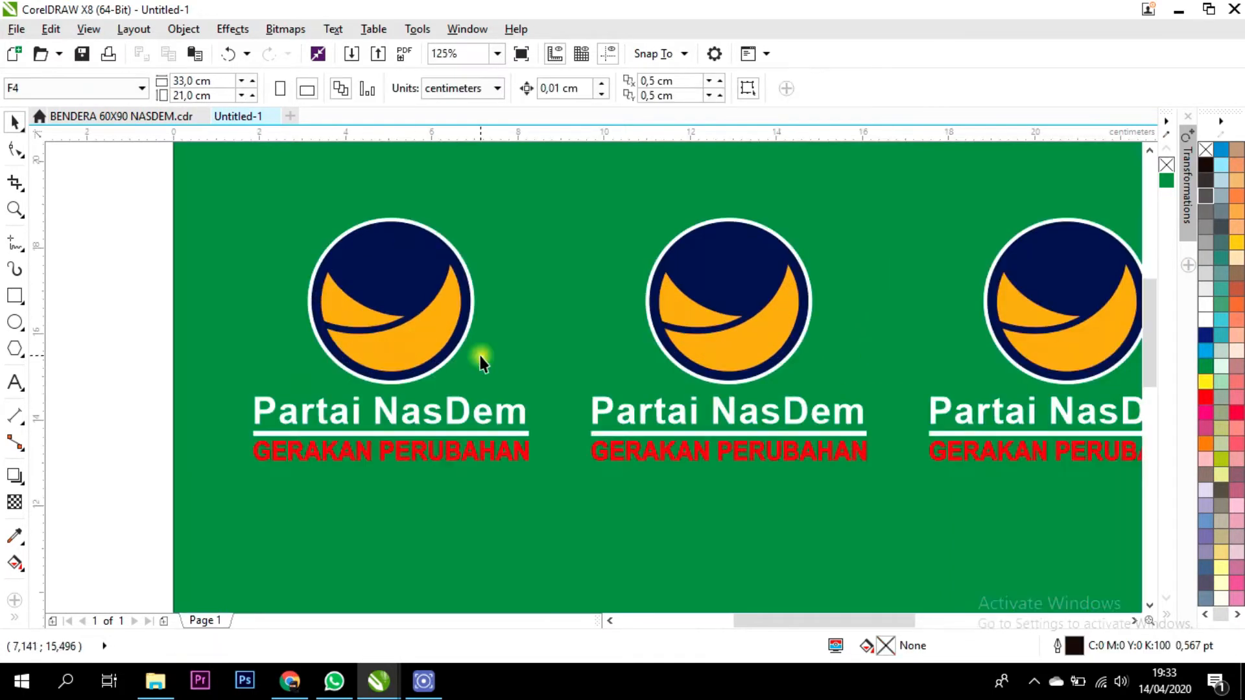
pyautogui.scroll(-2, 481, 360)
pyautogui.scroll(2, 584, 321)
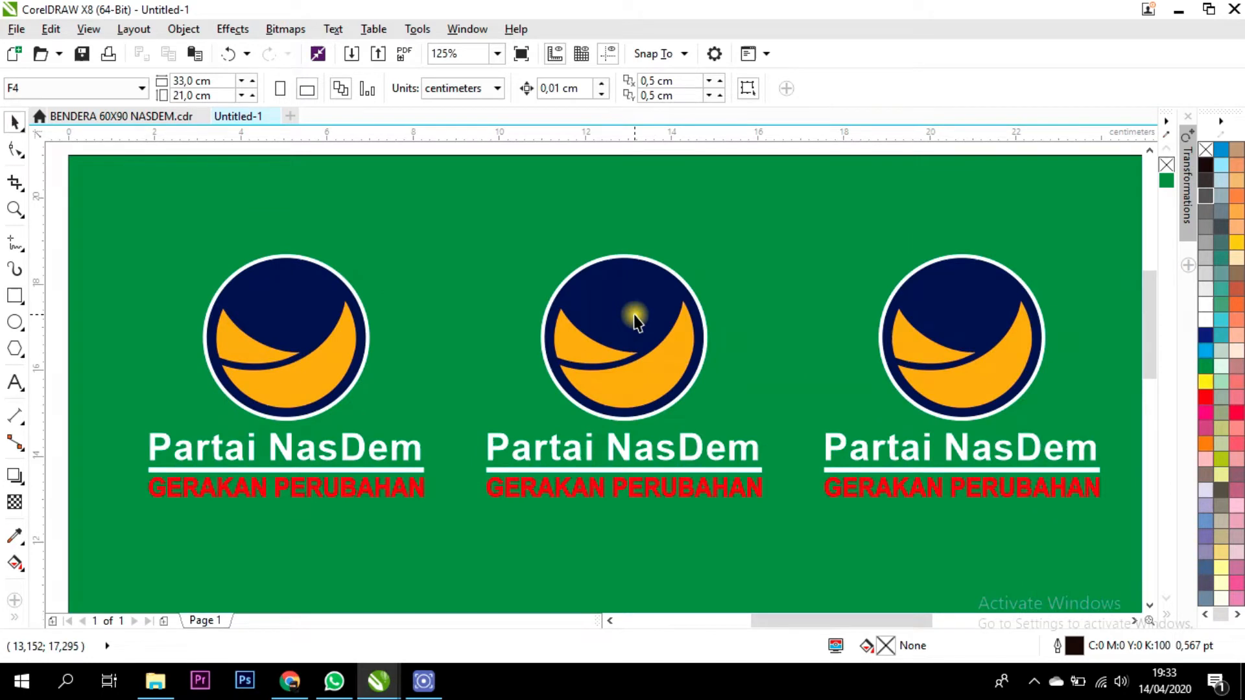
pyautogui.scroll(-2, 645, 311)
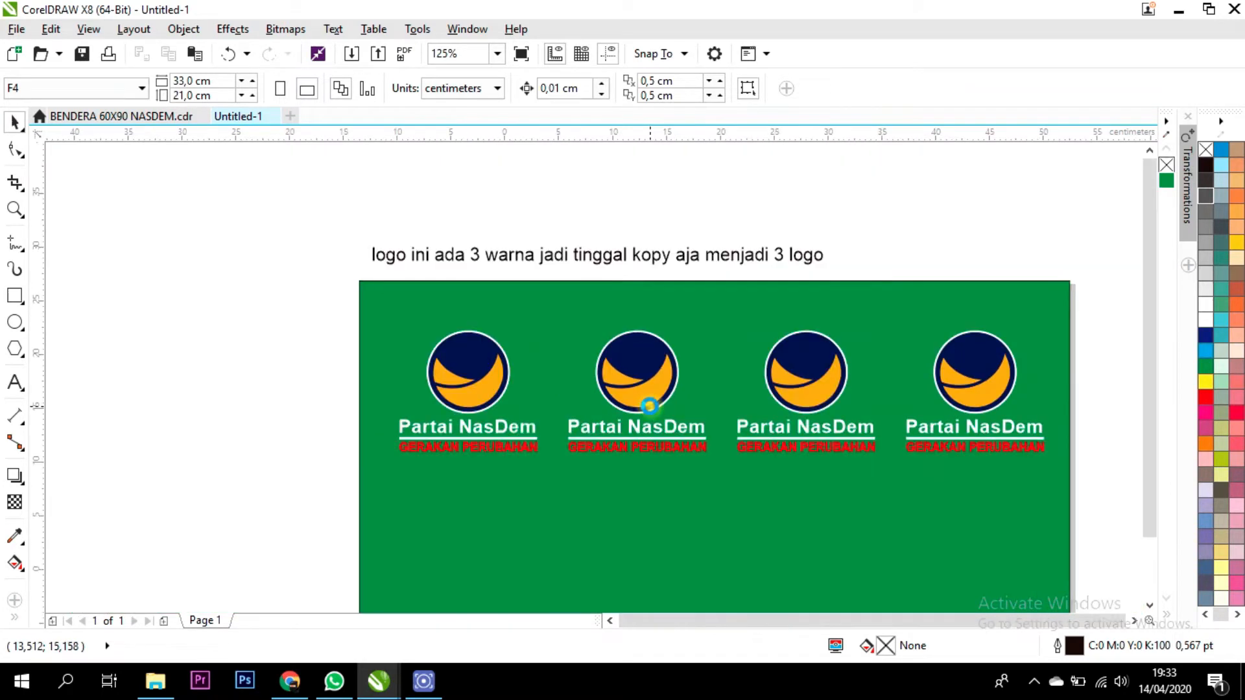
pyautogui.scroll(4, 619, 354)
pyautogui.scroll(-2, 623, 367)
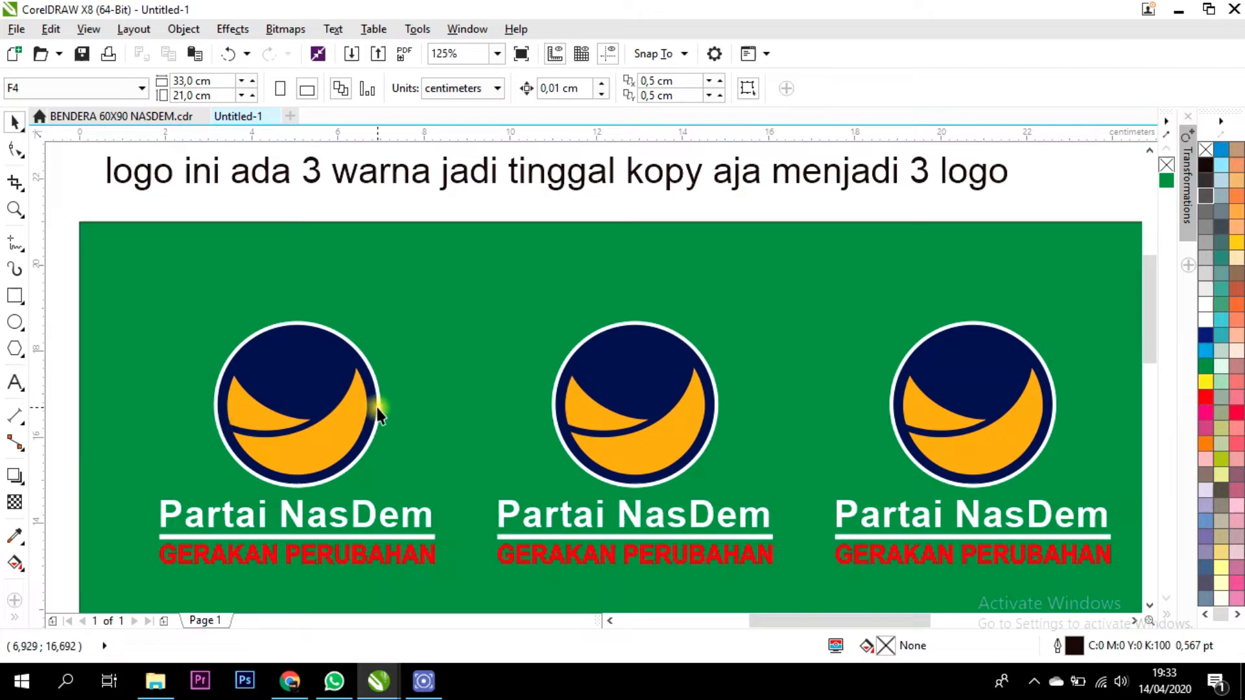
pyautogui.click(578, 353)
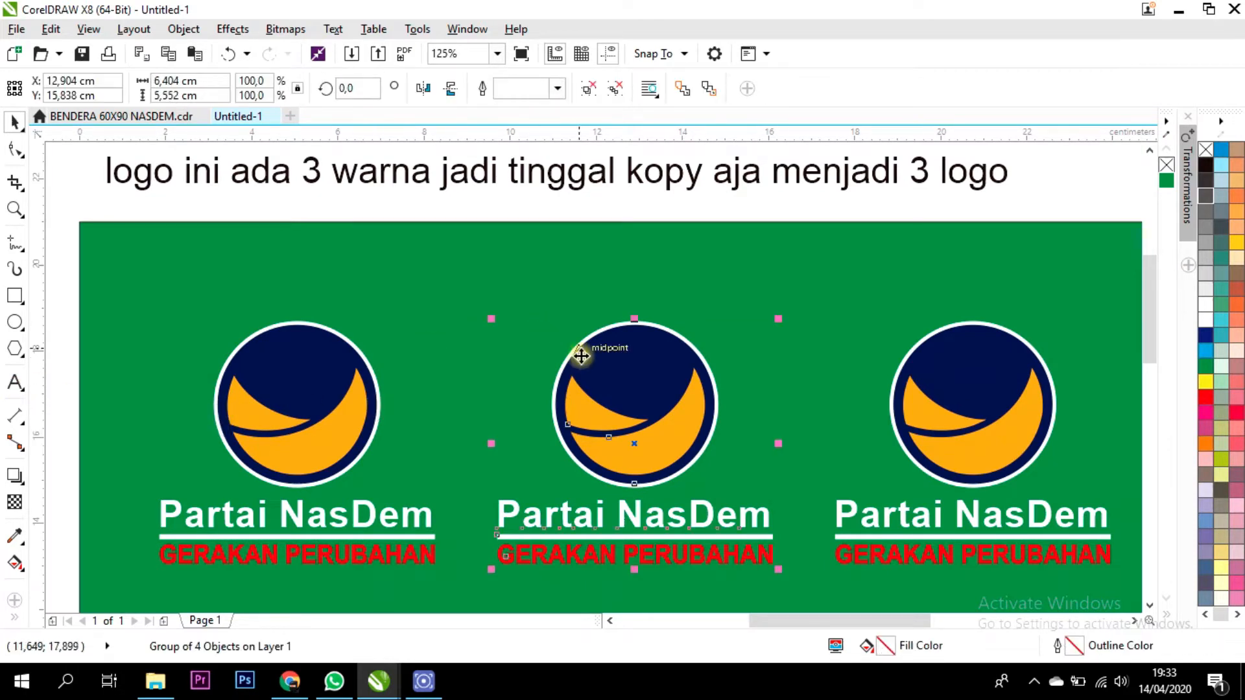
pyautogui.click(1206, 165)
pyautogui.rightClick(1206, 165)
# Ungroup the third logo and fill its blue circle and orange crescents with black.
pyautogui.scroll(-2, 384, 312)
pyautogui.scroll(2, 487, 324)
pyautogui.click(802, 397)
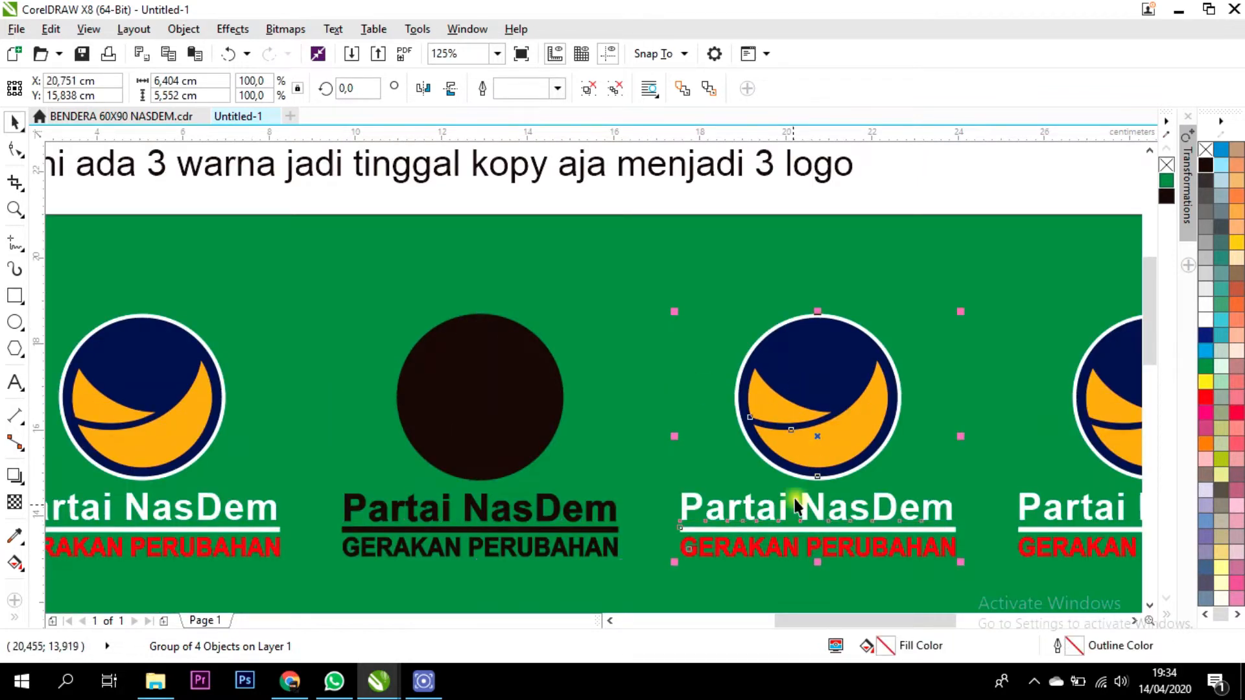
pyautogui.click(615, 88)
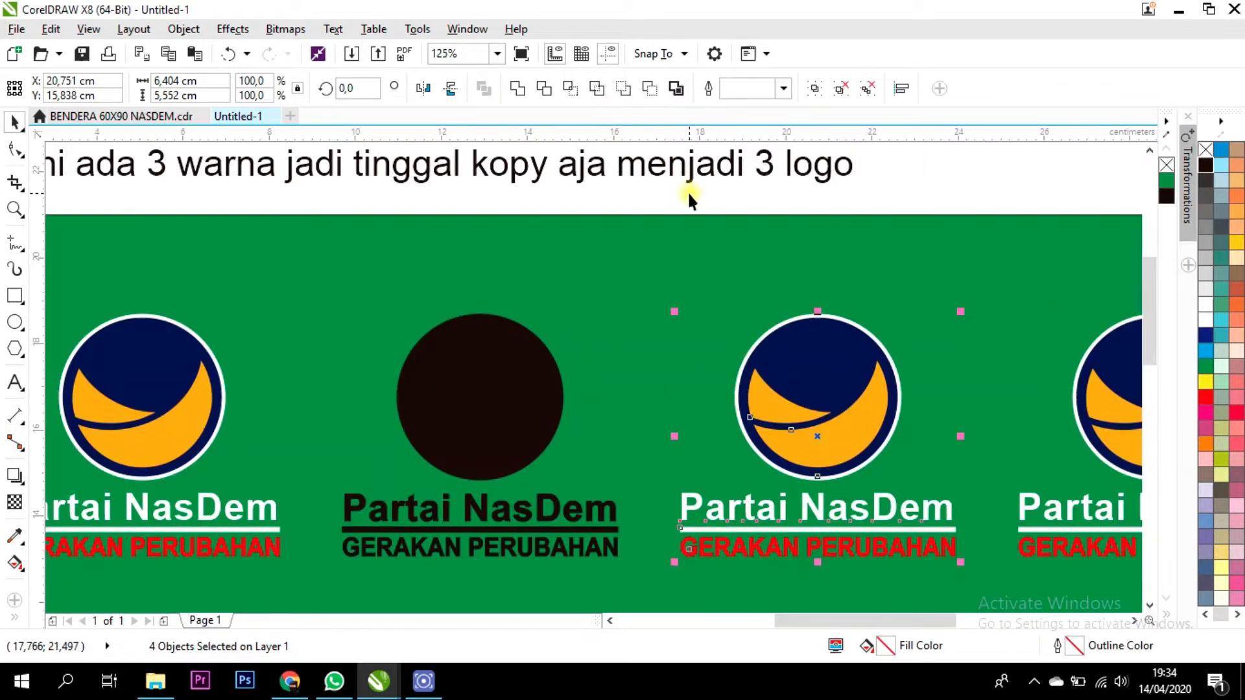
pyautogui.click(687, 190)
pyautogui.click(832, 435)
pyautogui.click(587, 89)
pyautogui.click(653, 191)
pyautogui.click(822, 363)
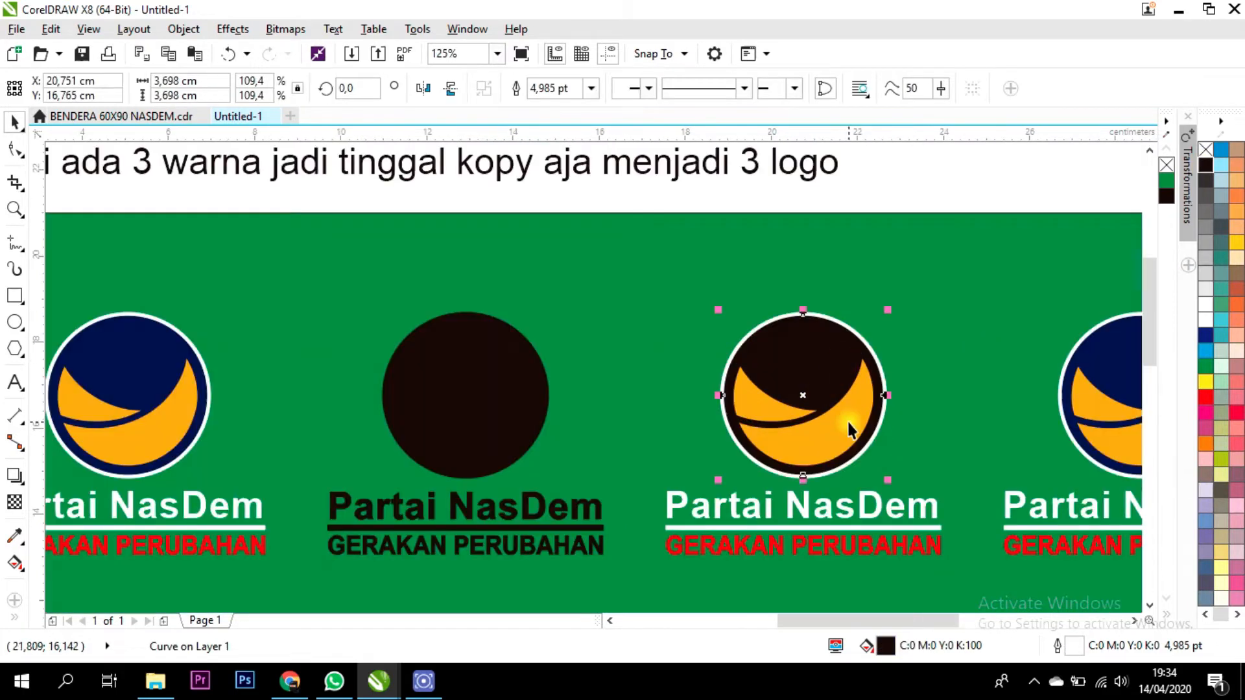
pyautogui.click(846, 425)
pyautogui.click(1203, 166)
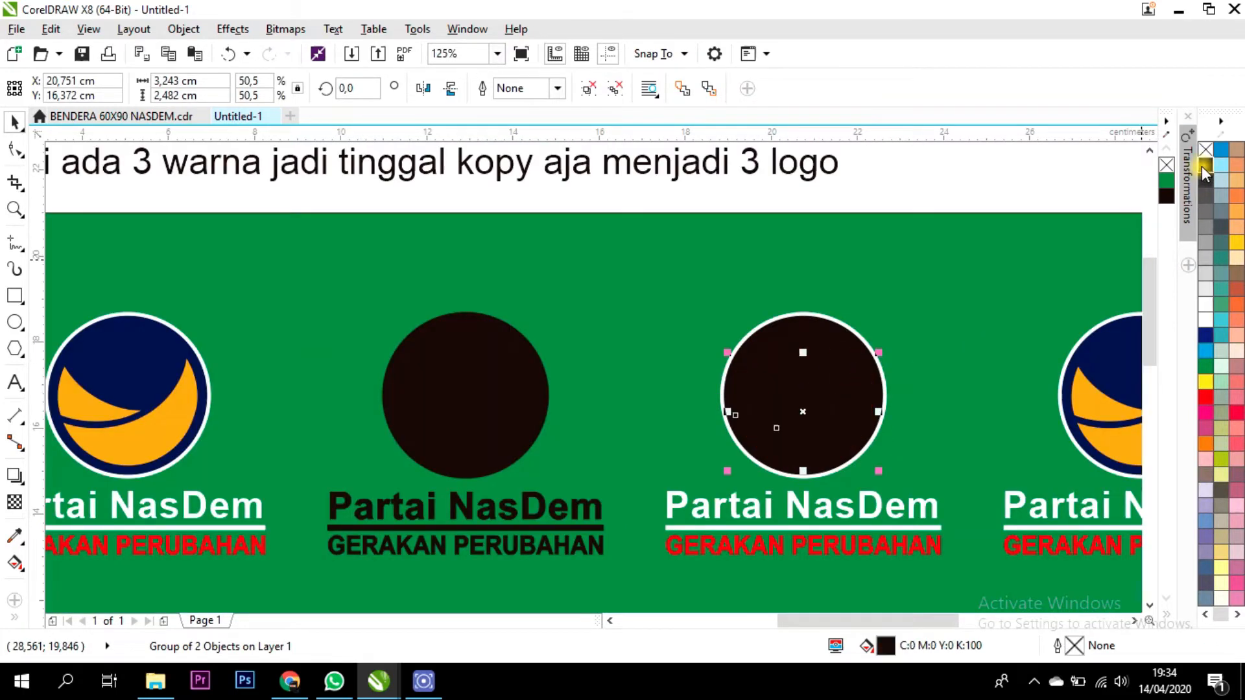
# Delete the two text lines and the bar beneath the third logo's circle, and remove the circle's white outline.
pyautogui.click(841, 504)
pyautogui.keyDown('shift'); pyautogui.click(845, 540); pyautogui.keyUp('shift')
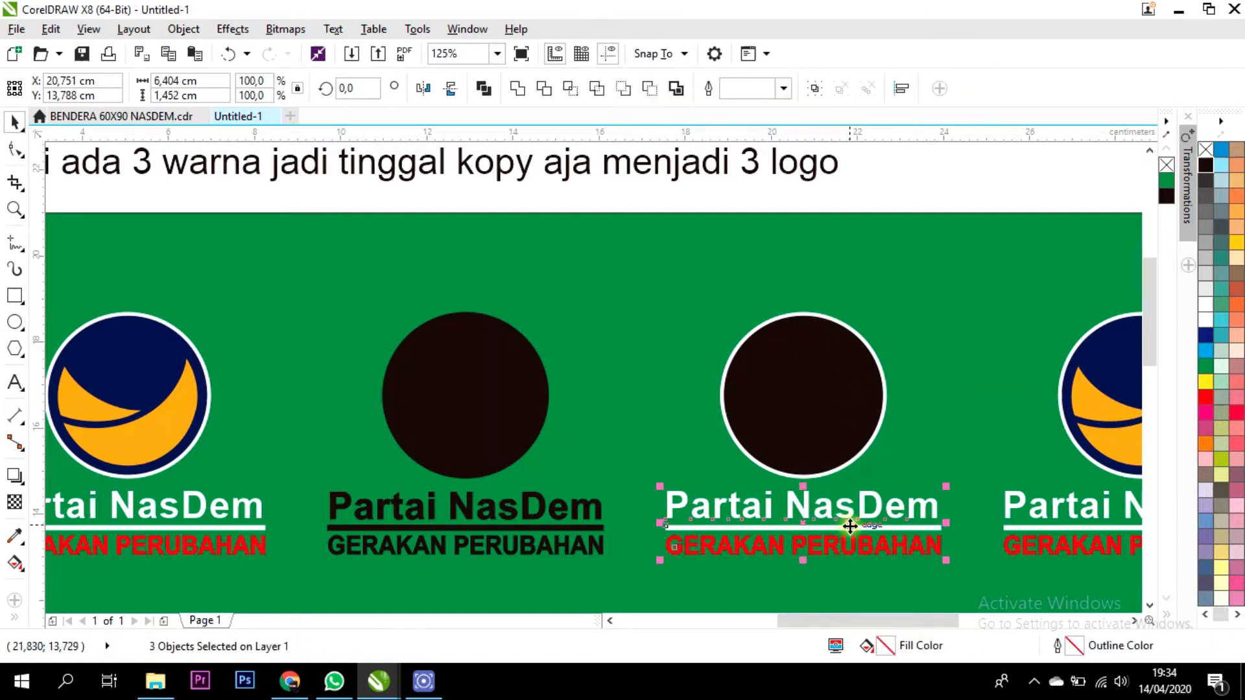
pyautogui.press('Delete')
pyautogui.scroll(-2, 703, 473)
pyautogui.scroll(2, 713, 477)
pyautogui.click(717, 478)
pyautogui.rightClick(1205, 149)
# Place a copy of the fourth logo directly below it on the green page.
pyautogui.scroll(-2, 820, 391)
pyautogui.scroll(2, 840, 321)
pyautogui.click(840, 319)
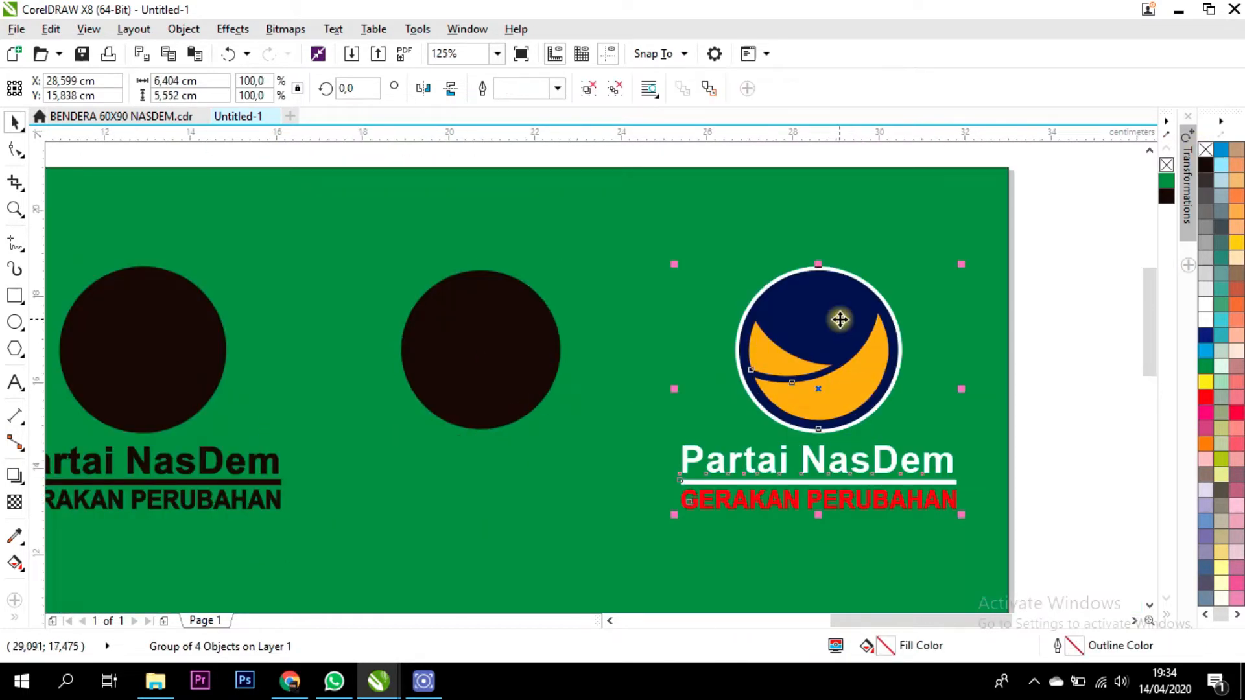
pyautogui.scroll(-2, 840, 319)
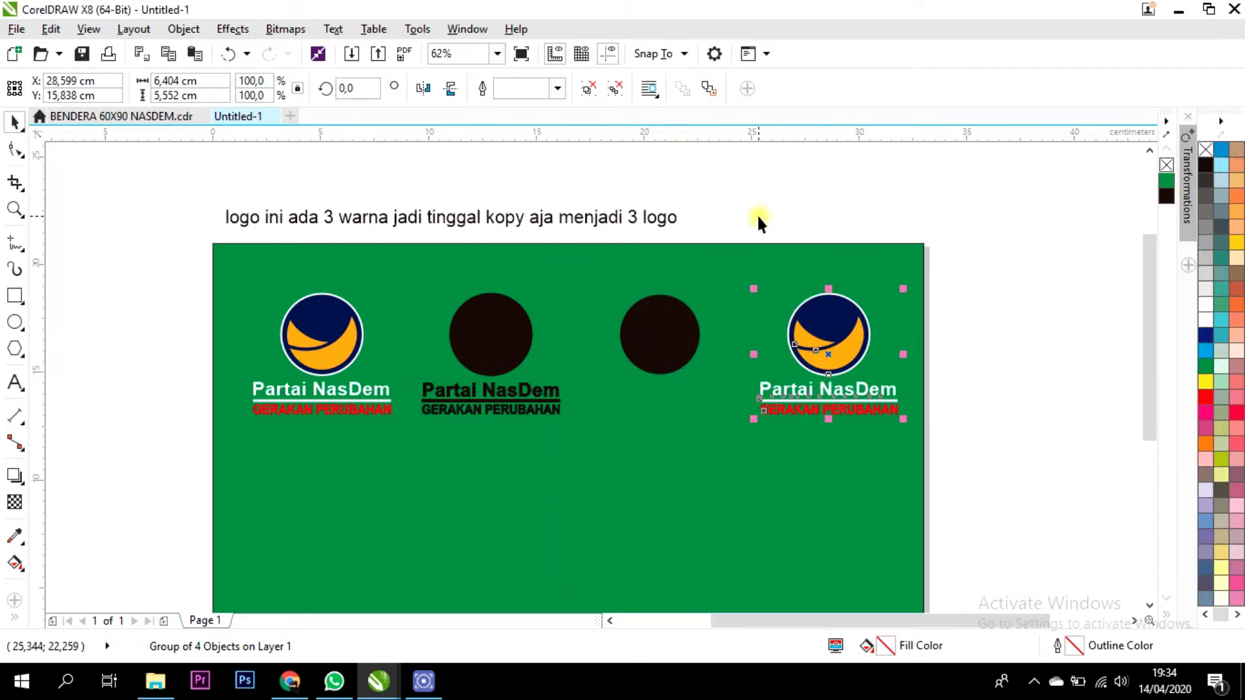
pyautogui.moveTo(722, 215); pyautogui.dragTo(910, 457)
pyautogui.moveTo(832, 339); pyautogui.dragTo(833, 494)
pyautogui.rightClick(832, 494)
pyautogui.press('Escape')
# Ungroup the upper fourth logo and delete its circle, both text lines and the bar, keeping only the orange crescents.
pyautogui.scroll(1, 836, 368)
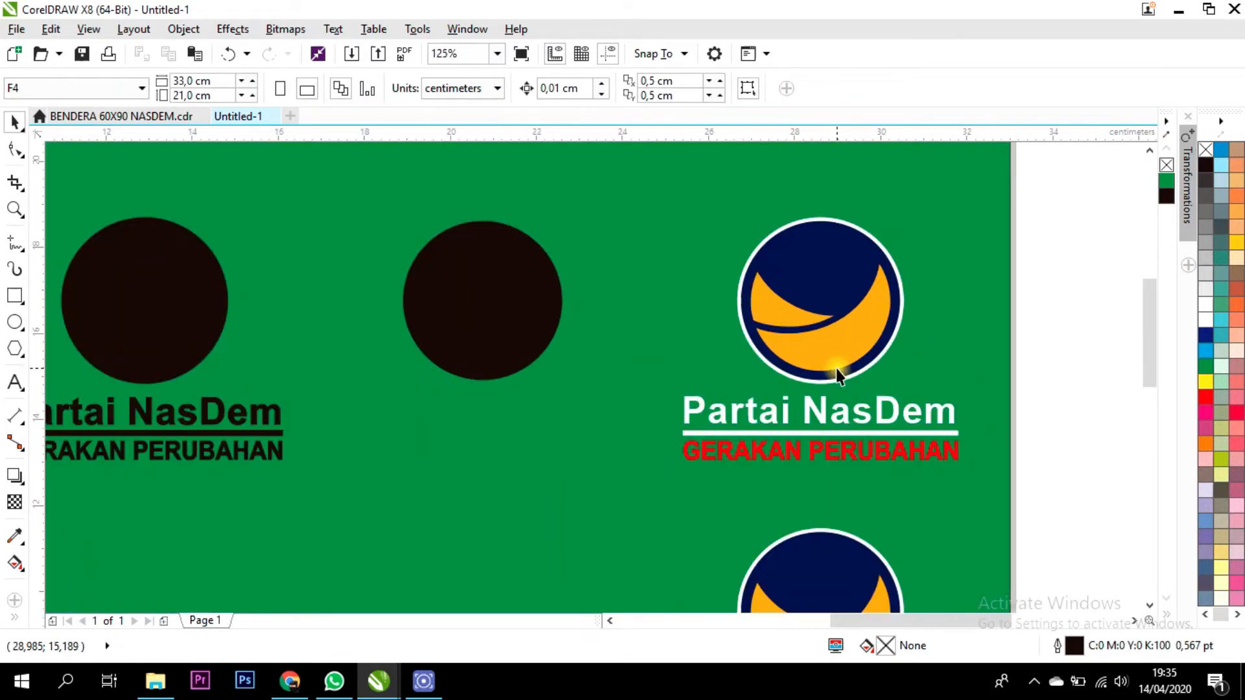
pyautogui.click(837, 369)
pyautogui.click(616, 93)
pyautogui.click(878, 245)
pyautogui.press('Delete')
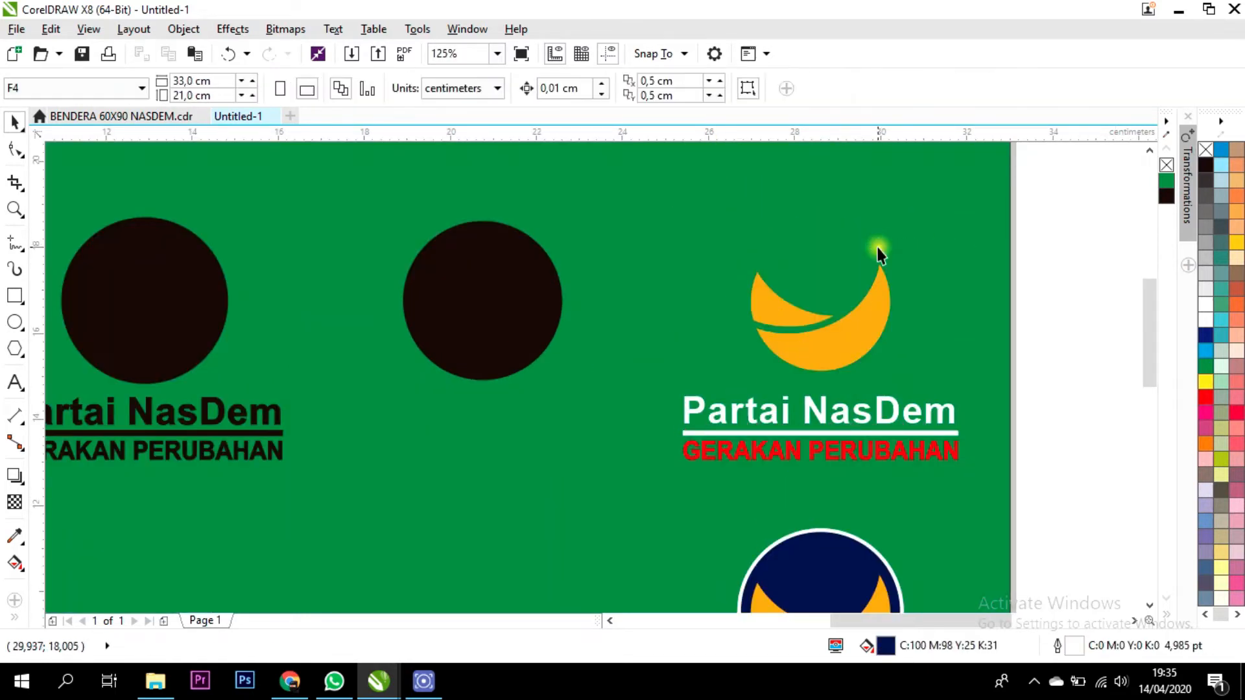
pyautogui.click(876, 292)
pyautogui.click(880, 422)
pyautogui.press('Delete')
pyautogui.click(878, 446)
pyautogui.press('Delete')
pyautogui.click(885, 434)
pyautogui.press('Delete')
# Fill both remaining orange crescents of the fourth logo with black.
pyautogui.click(857, 342)
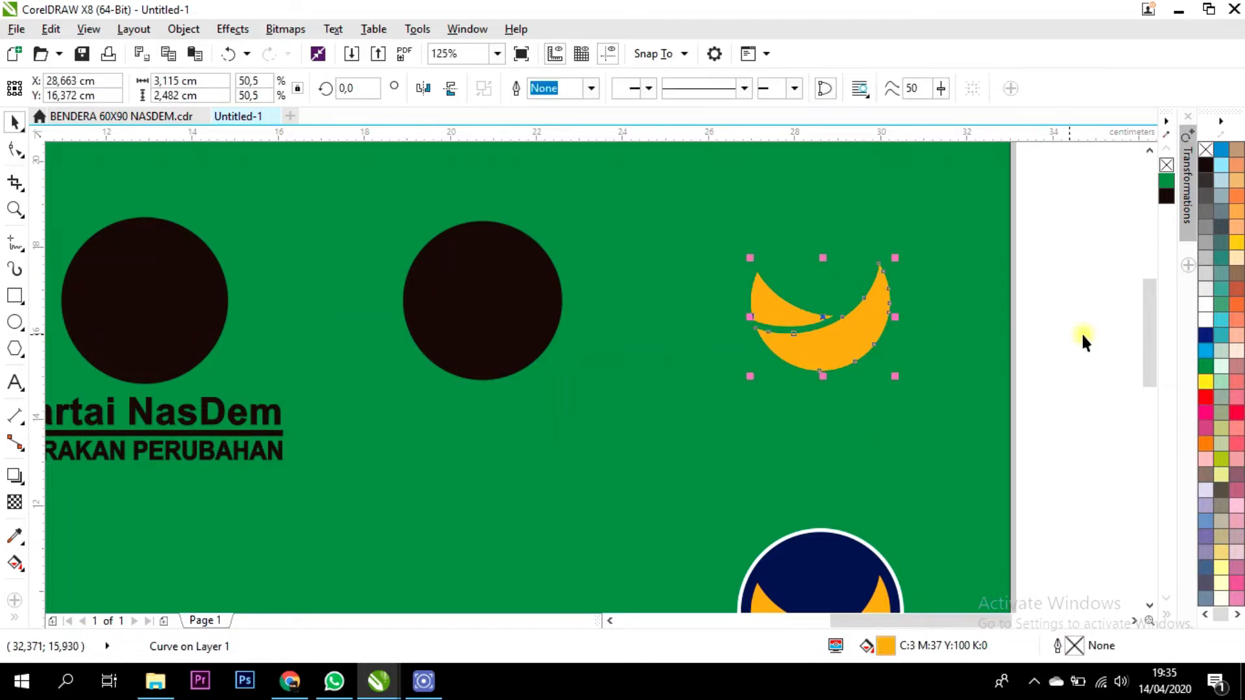
pyautogui.click(1203, 165)
pyautogui.click(786, 312)
pyautogui.click(1204, 167)
# Ungroup the lower logo copy and delete everything in it except the red "GERAKAN PERUBAHAN" text.
pyautogui.scroll(-2, 793, 472)
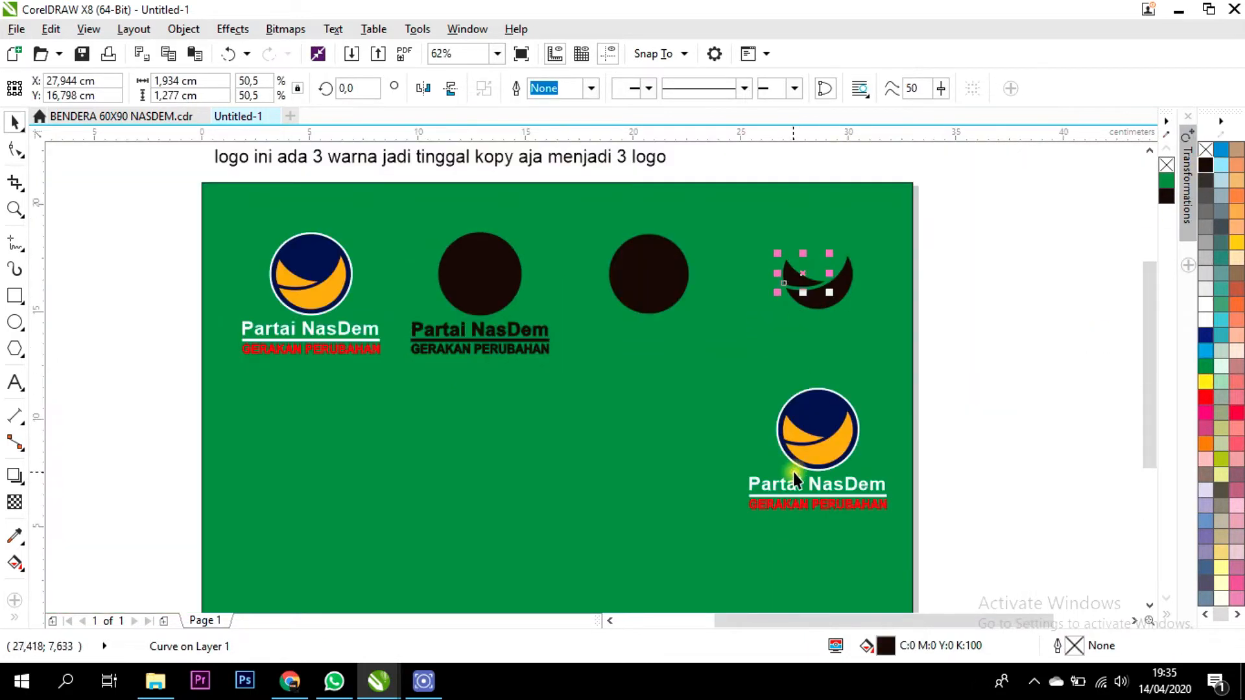
pyautogui.click(786, 434)
pyautogui.click(1013, 499)
pyautogui.click(868, 490)
pyautogui.click(626, 89)
pyautogui.moveTo(1068, 315); pyautogui.dragTo(640, 503)
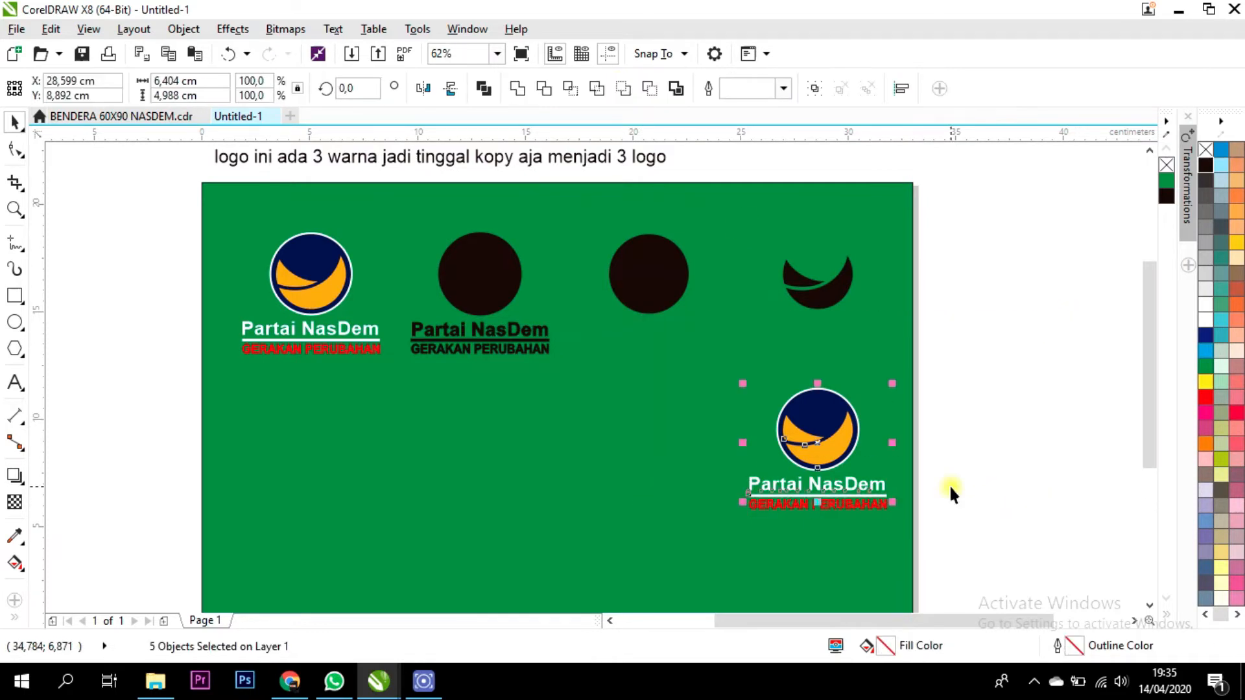
pyautogui.press('Delete')
# Give the remaining lower "GERAKAN PERUBAHAN" text a black fill and a black outline.
pyautogui.click(859, 503)
pyautogui.click(1205, 166)
pyautogui.click(1073, 355)
pyautogui.click(829, 499)
pyautogui.rightClick(1202, 167)
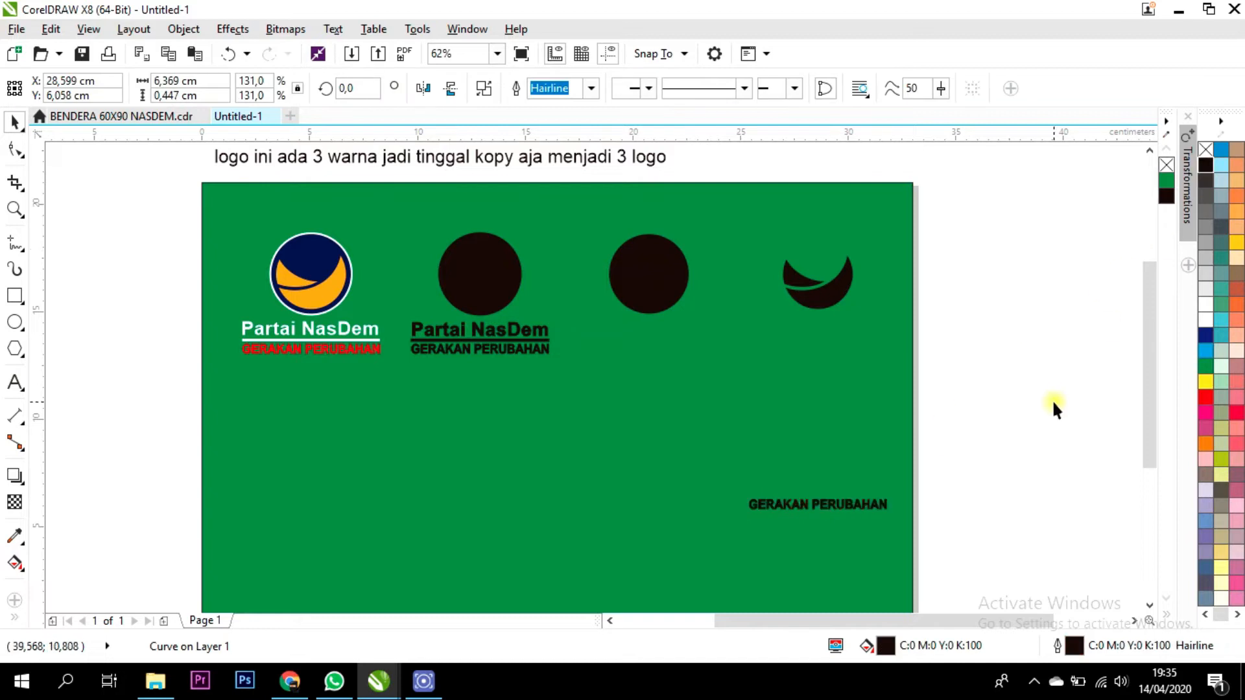
pyautogui.click(1052, 399)
# Add the label "1 warna putih" above the second logo's black circle.
pyautogui.scroll(2, 458, 208)
pyautogui.scroll(-2, 360, 272)
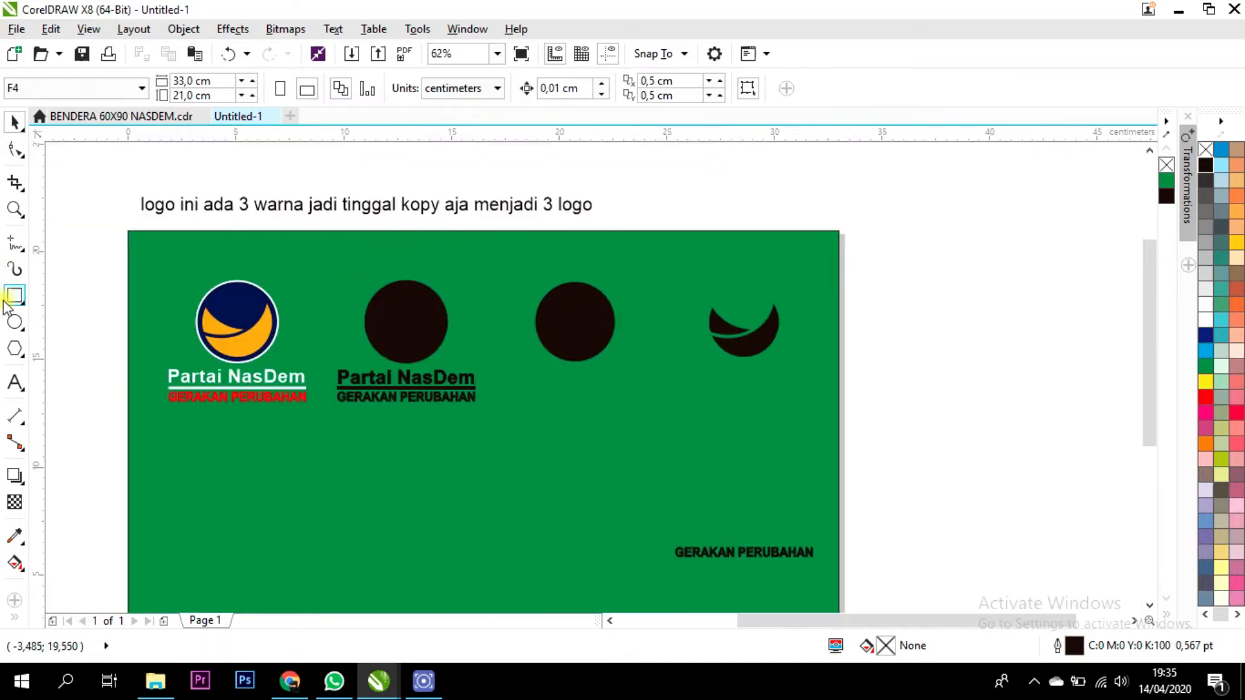
pyautogui.click(15, 383)
pyautogui.scroll(2, 392, 263)
pyautogui.scroll(-1, 389, 259)
pyautogui.click(389, 259)
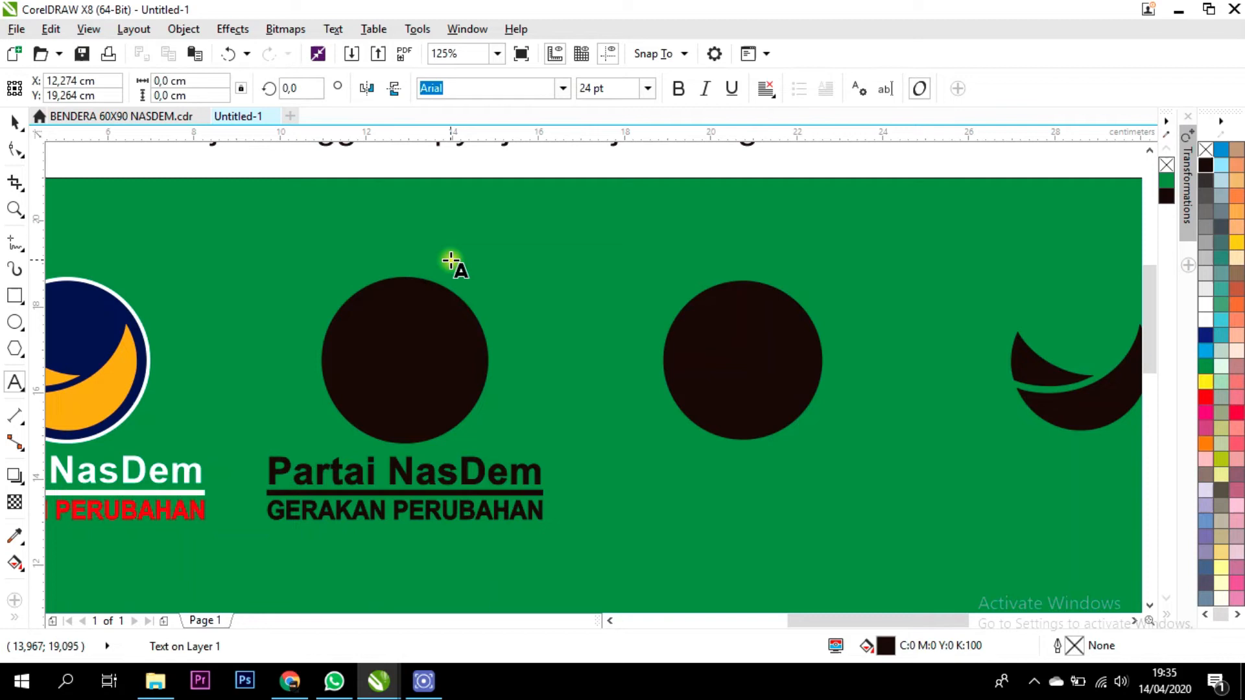
pyautogui.write('1 warna')
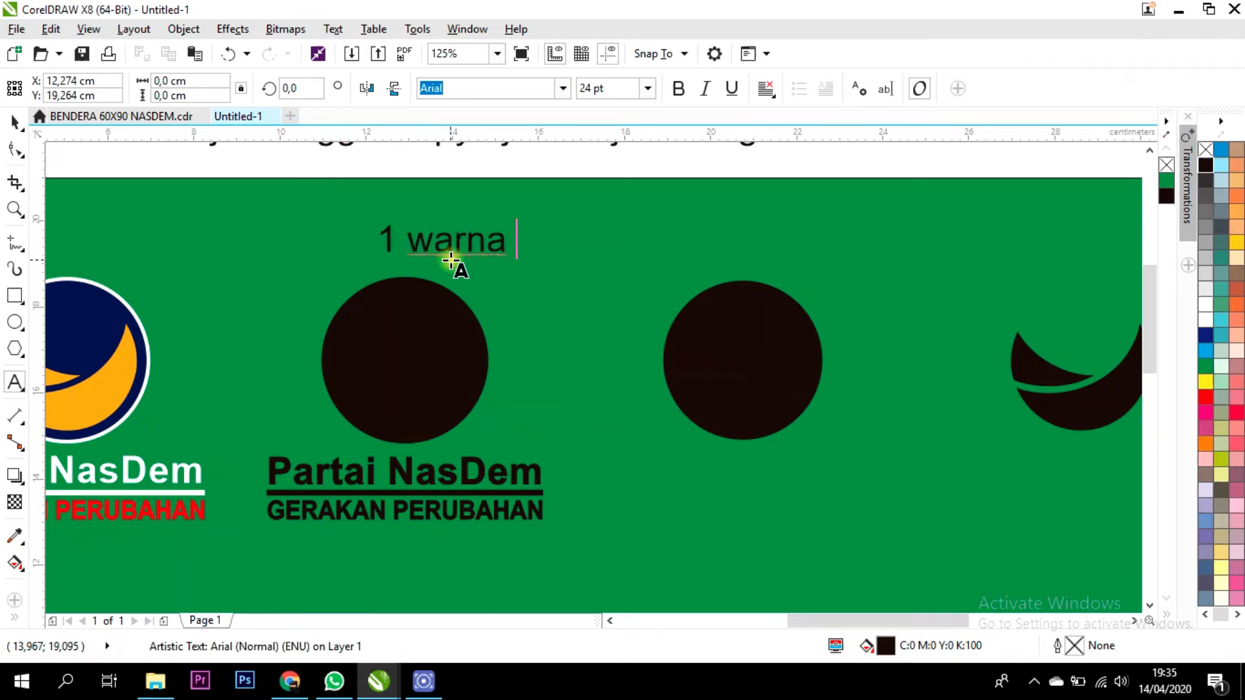
# Copy the colour label above the third logo's circle and change its text to "2 warna biru".
pyautogui.click(15, 122)
pyautogui.moveTo(430, 245); pyautogui.dragTo(725, 252)
pyautogui.rightClick(725, 252)
pyautogui.click(633, 244)
pyautogui.doubleClick(649, 246)
pyautogui.moveTo(643, 244); pyautogui.dragTo(609, 239)
pyautogui.write('2')
pyautogui.click(772, 245)
pyautogui.moveTo(759, 245); pyautogui.dragTo(841, 244)
pyautogui.write('bi')
# Copy the colour label above the black crescent shapes and change its text to "3 warna kuning".
pyautogui.scroll(-1, 607, 290)
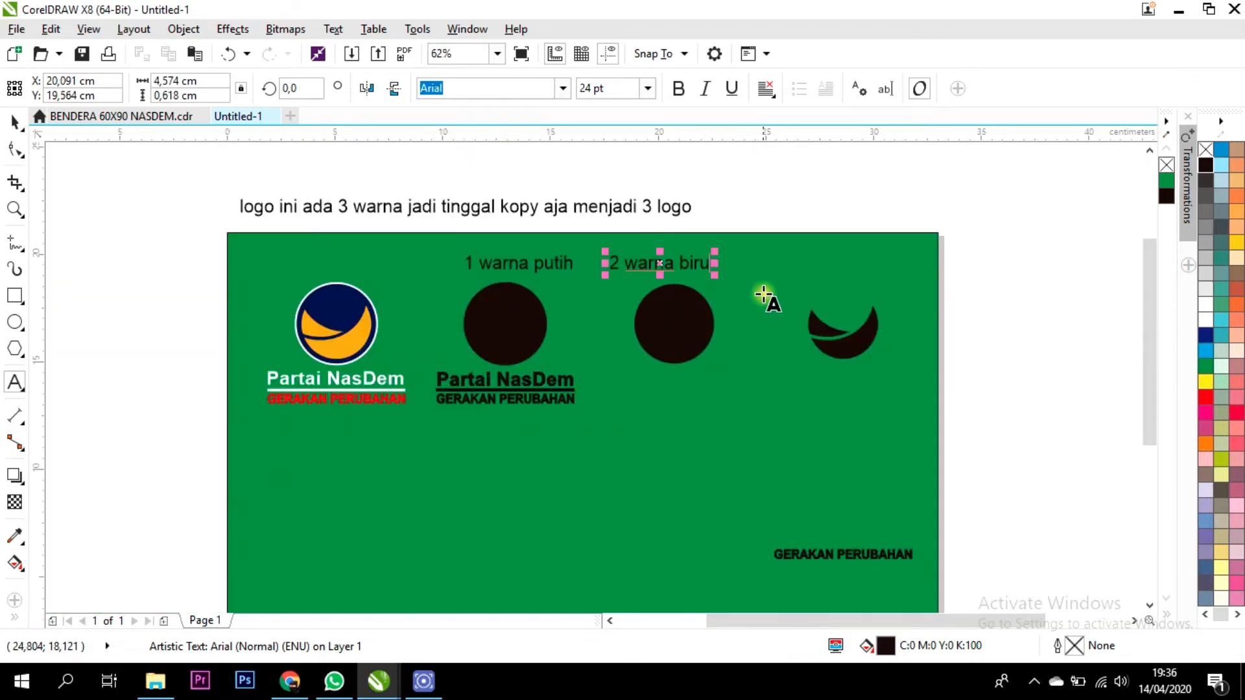
pyautogui.click(14, 122)
pyautogui.scroll(1, 747, 233)
pyautogui.moveTo(628, 298); pyautogui.dragTo(988, 296)
pyautogui.rightClick(988, 297)
pyautogui.doubleClick(989, 297)
pyautogui.moveTo(855, 298); pyautogui.dragTo(835, 294)
pyautogui.write('3')
pyautogui.moveTo(970, 297); pyautogui.dragTo(1031, 295)
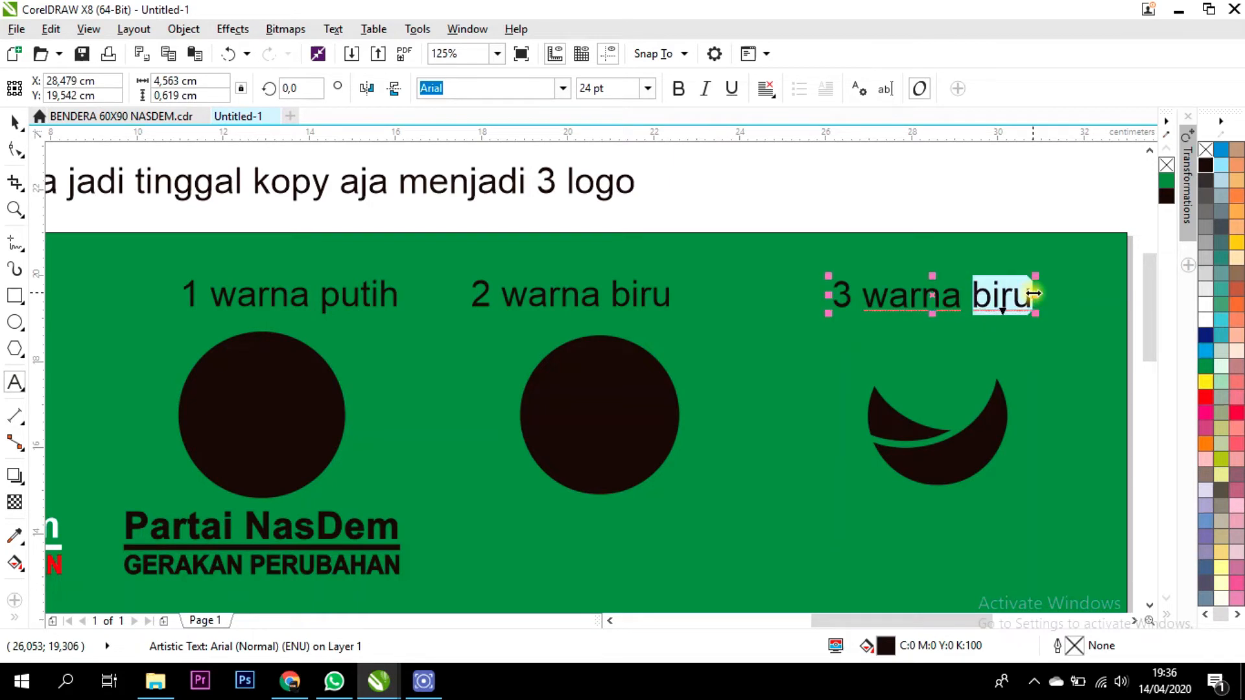
pyautogui.write('kuning')
pyautogui.scroll(-1, 1041, 285)
# Copy the "3 warna kuning" label above the lower "GERAKAN PERUBAHAN" text and change it to "4 warna merah".
pyautogui.click(15, 123)
pyautogui.scroll(-1, 676, 302)
pyautogui.scroll(1, 676, 302)
pyautogui.moveTo(748, 212); pyautogui.dragTo(788, 455)
pyautogui.rightClick(739, 456)
pyautogui.doubleClick(669, 457)
pyautogui.press('BackSpace')
pyautogui.write('4')
pyautogui.write('m')
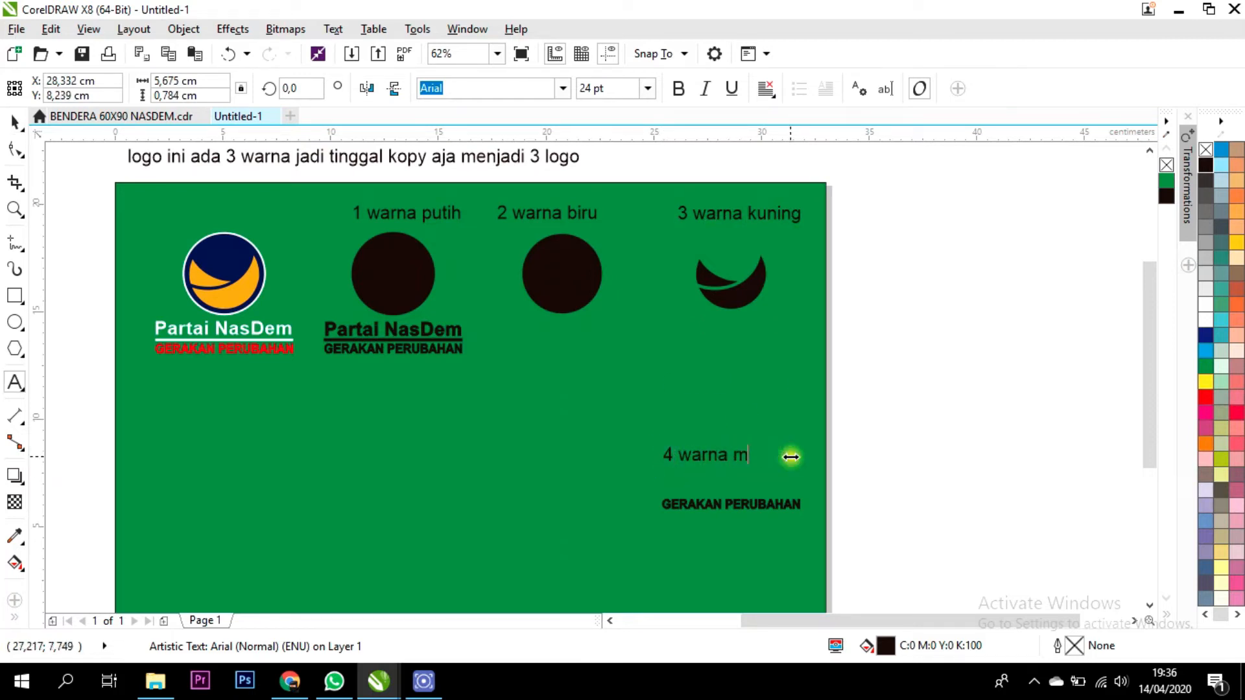
pyautogui.press('Escape')
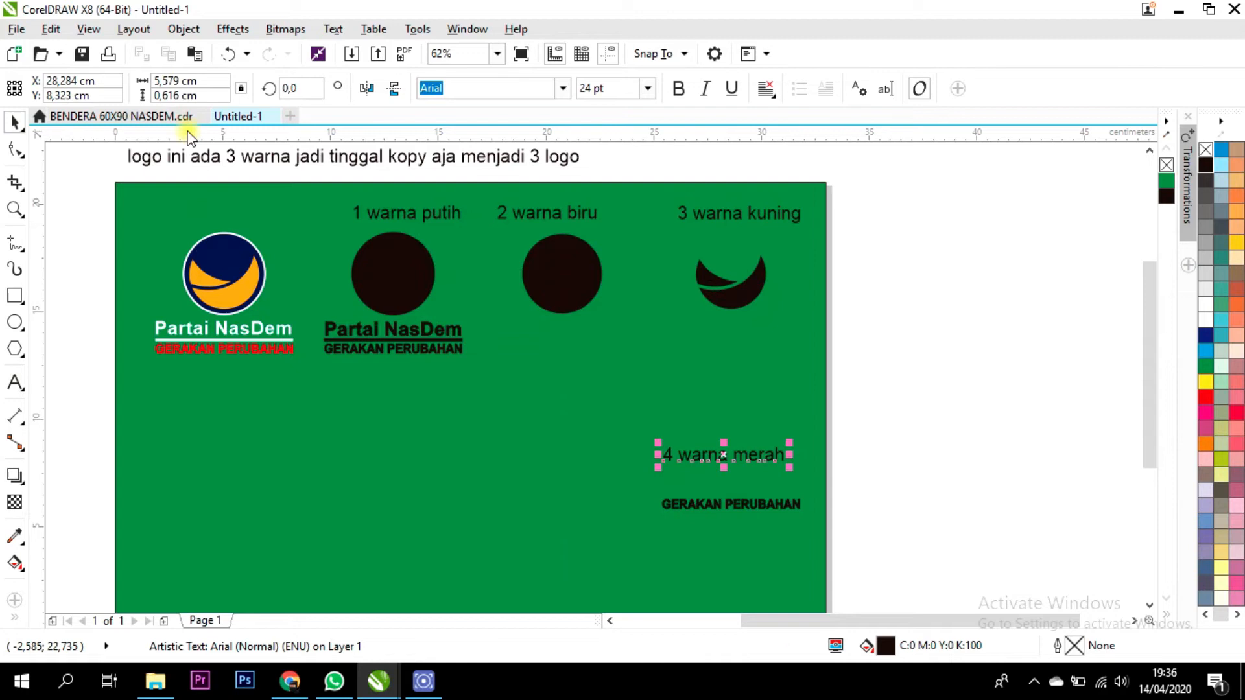
# Change the number of logos in the heading above the green rectangle so it ends in "menjadi 5 logo".
pyautogui.doubleClick(538, 158)
pyautogui.write('5')
pyautogui.press('Escape')
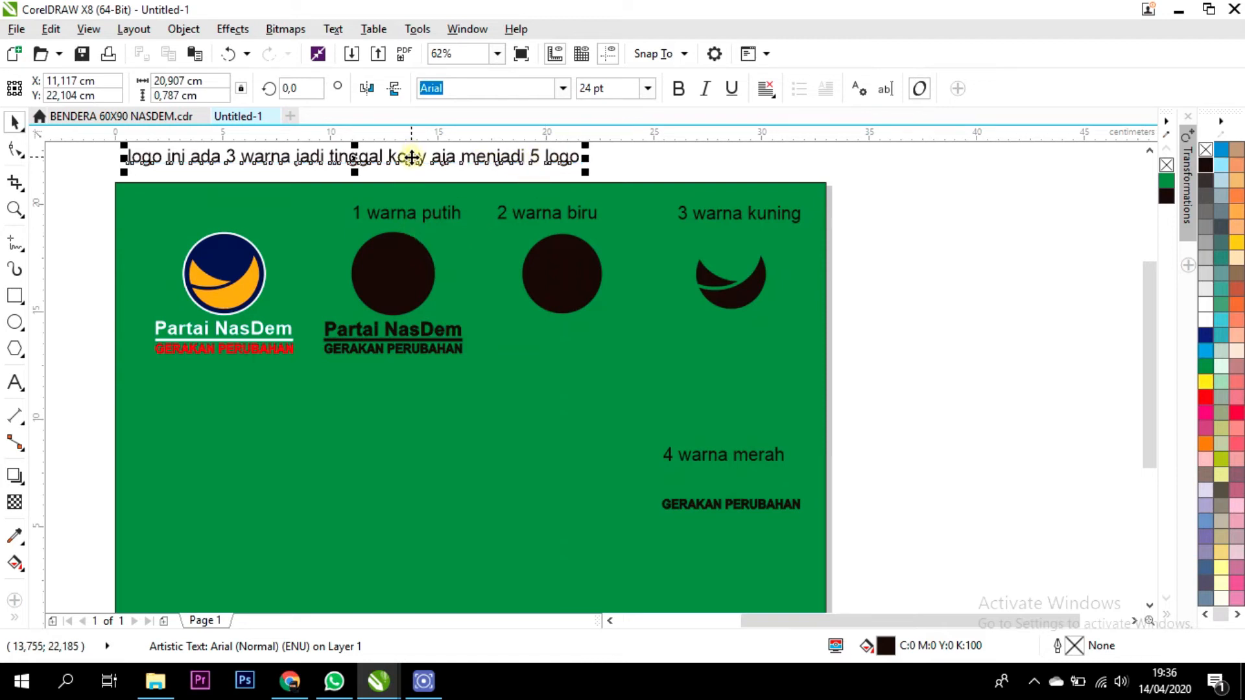
pyautogui.press('Escape')
pyautogui.scroll(2, 297, 168)
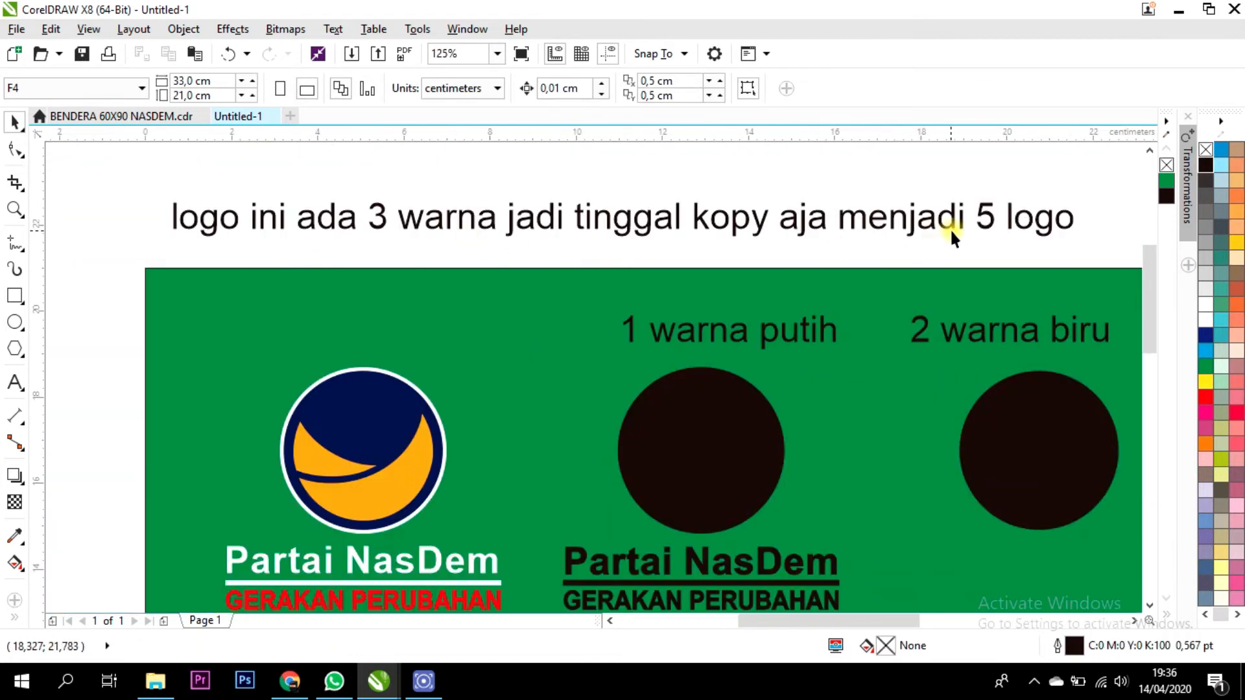
pyautogui.scroll(-2, 463, 230)
pyautogui.scroll(2, 528, 223)
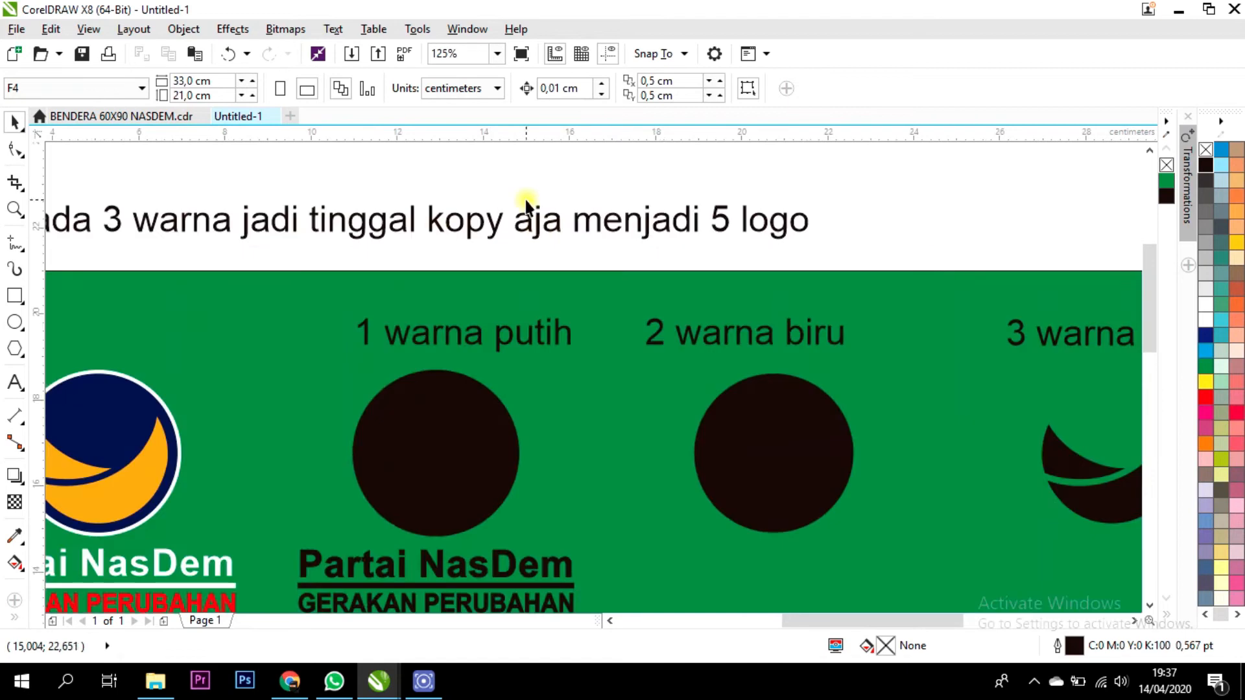
# Add a three-line note below the logos: "saya kopy 5 logo agar bisa ada pedoman warna logo / asli waktu di sablon / untuk pedoman tukang sablon".
pyautogui.scroll(-1, 526, 200)
pyautogui.click(15, 383)
pyautogui.click(305, 542)
pyautogui.scroll(1, 355, 537)
pyautogui.write('say')
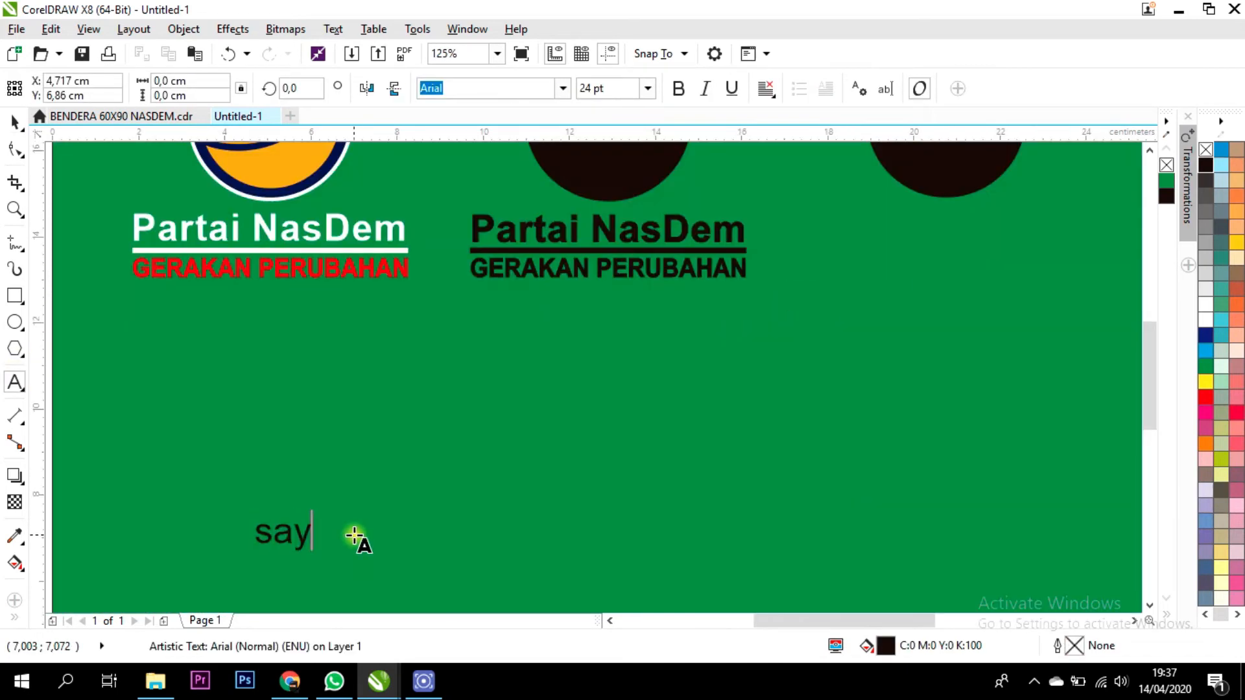
pyautogui.write('a kopy 5 logo agar bisa ada pedoman warna log')
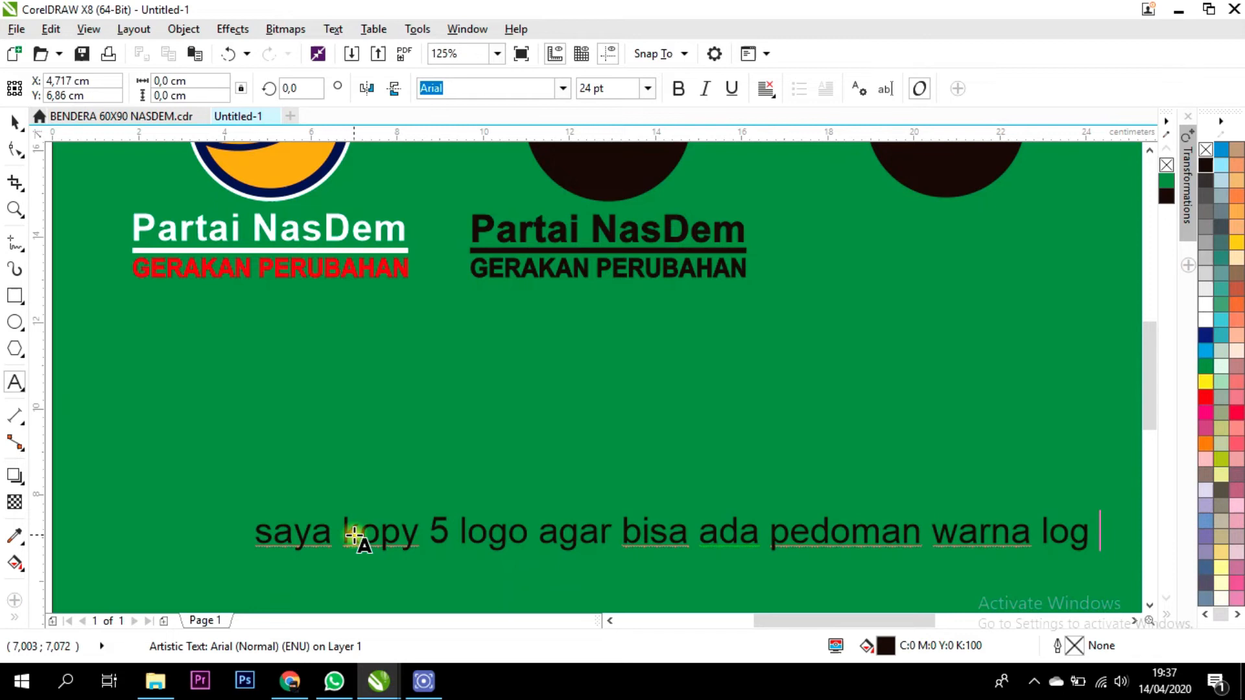
pyautogui.write('o asli wak')
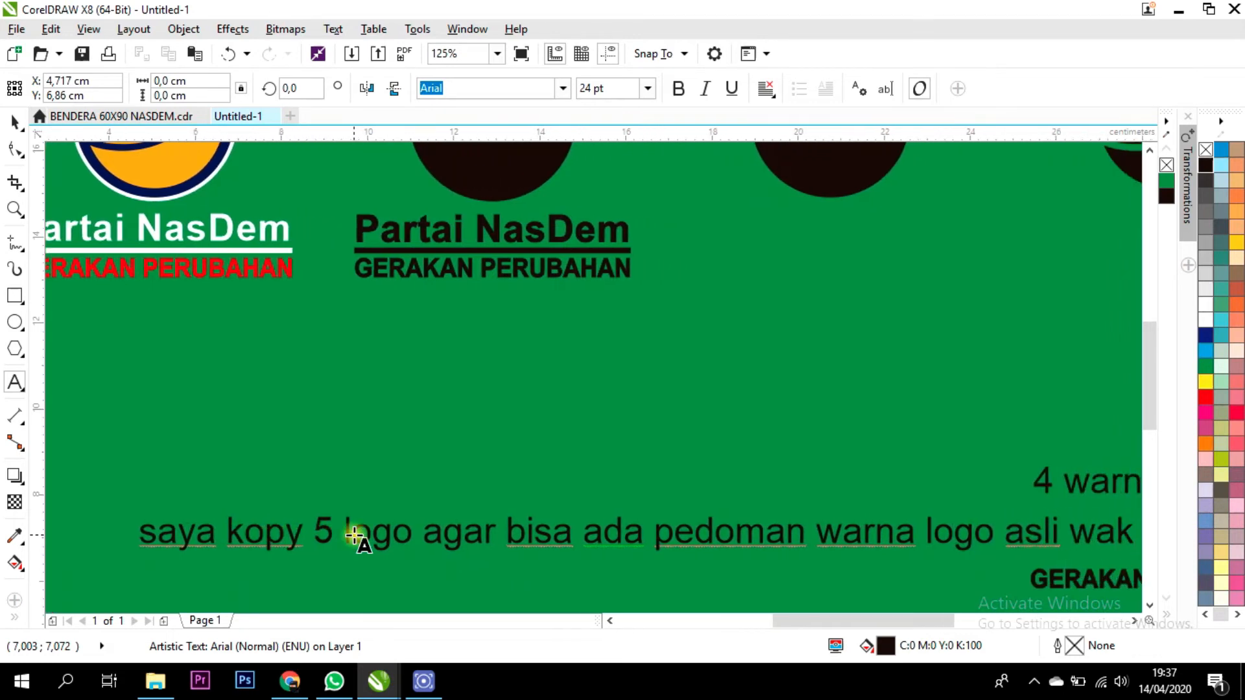
pyautogui.scroll(-1, 401, 468)
pyautogui.click(703, 503)
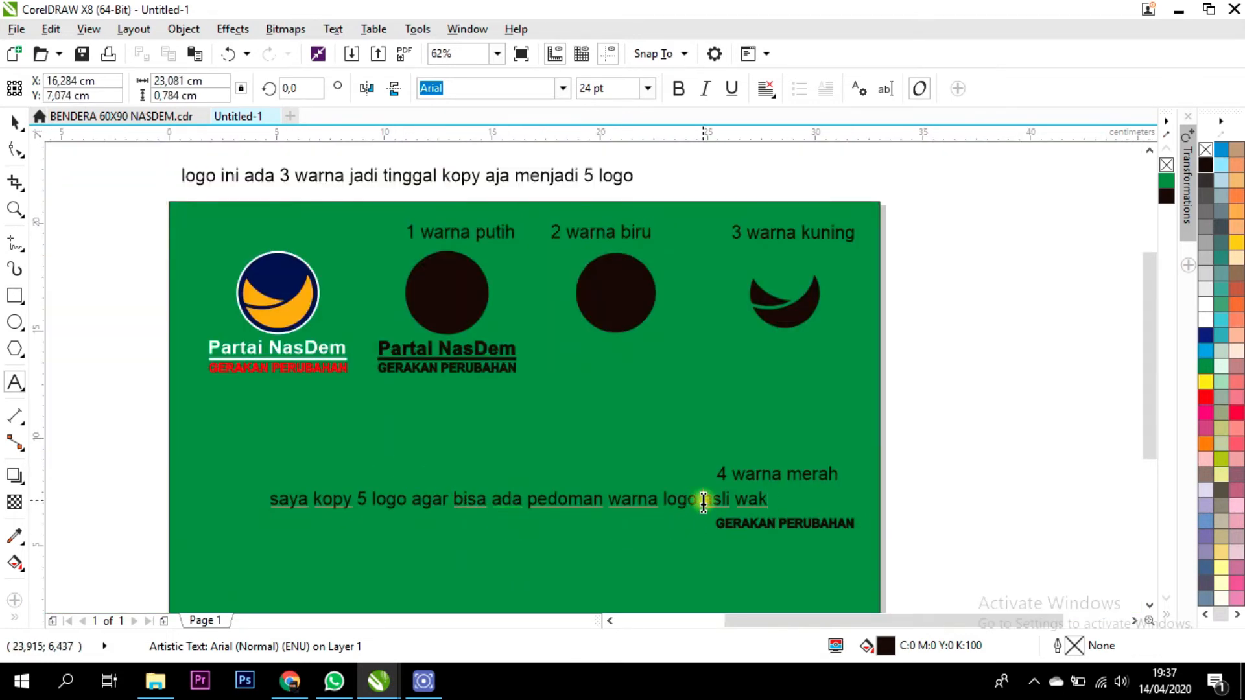
pyautogui.press('Return')
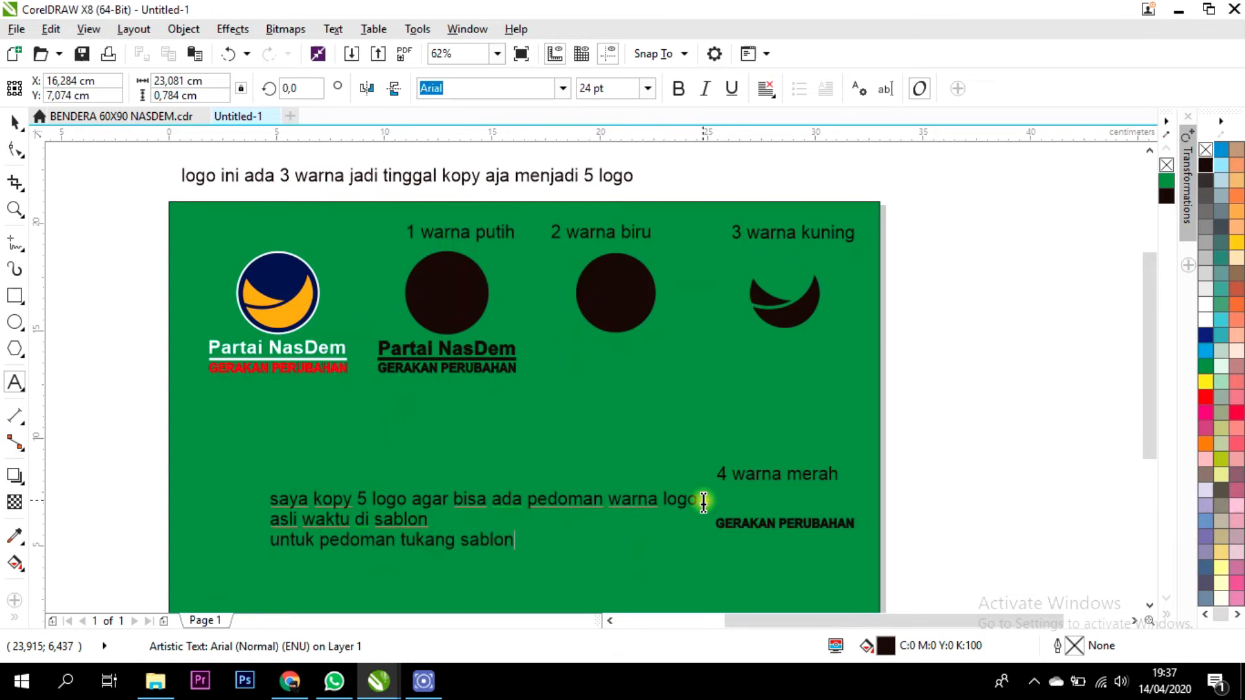
# Add the closing text "terimakasih sudah menonton video ini" below the three-line note.
pyautogui.scroll(1, 763, 381)
pyautogui.click(506, 392)
pyautogui.write('terimakasih sudah menonton video ini')
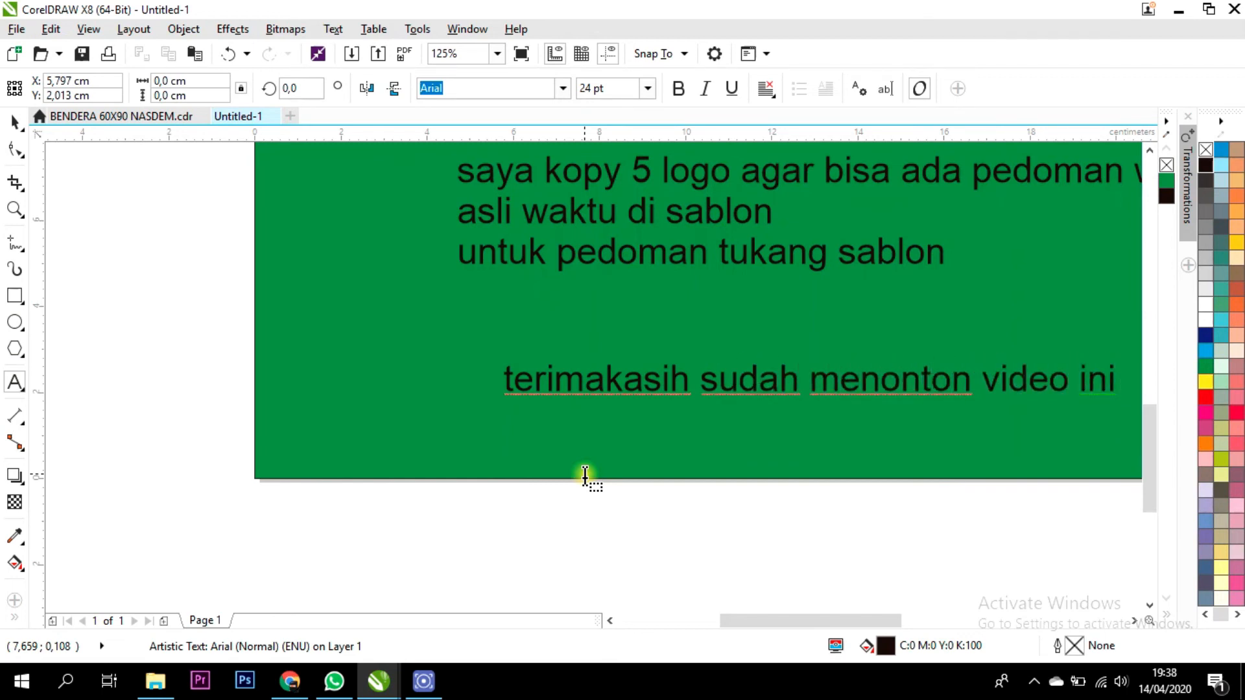
pyautogui.scroll(-2, 678, 453)
pyautogui.scroll(3, 679, 478)
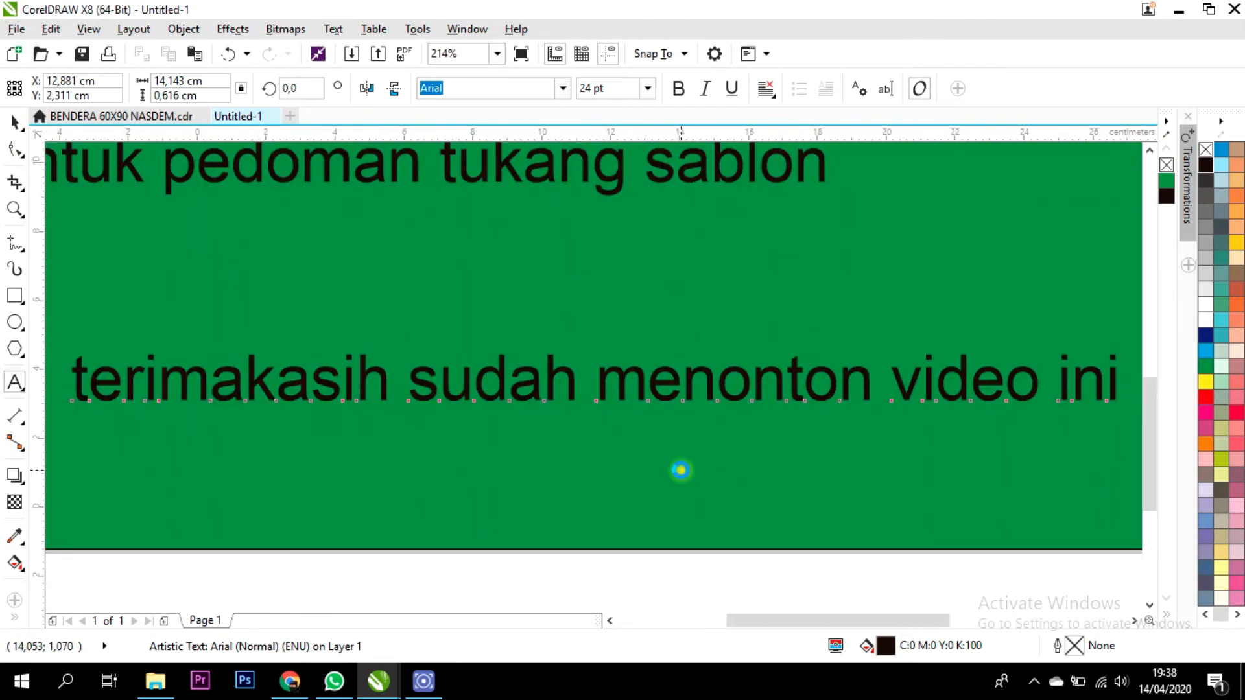
pyautogui.scroll(-2, 681, 471)
pyautogui.scroll(-1, 806, 317)
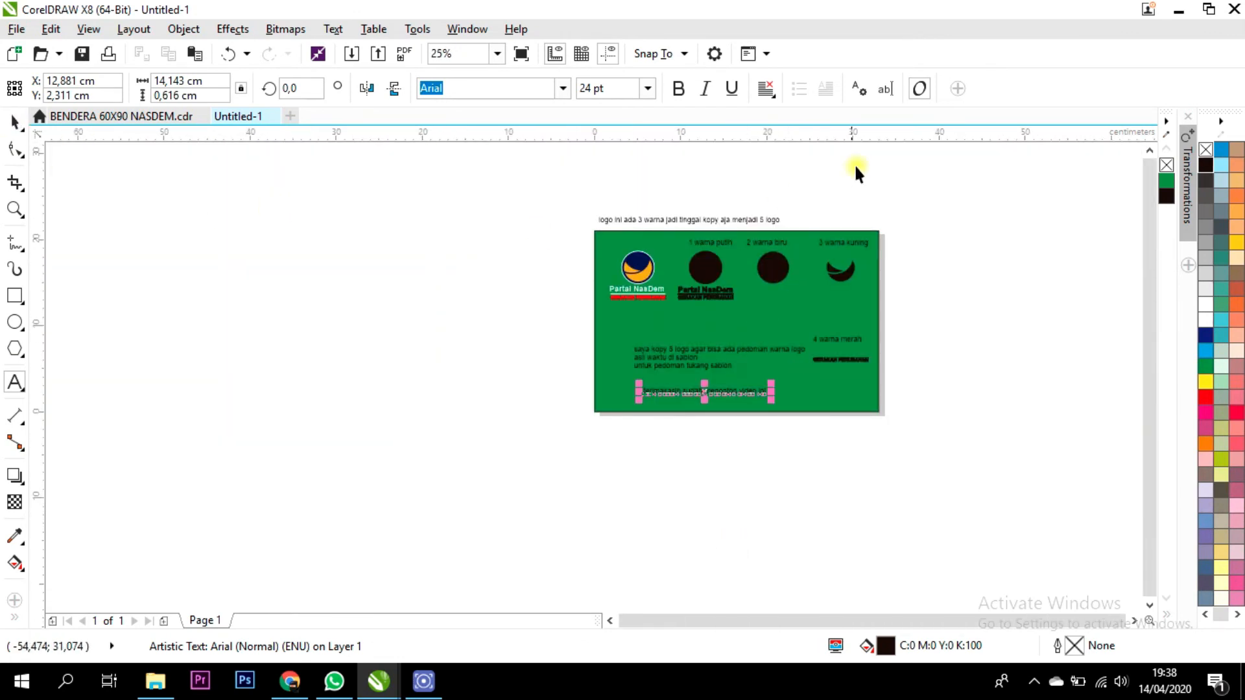
pyautogui.scroll(1, 806, 188)
pyautogui.click(901, 371)
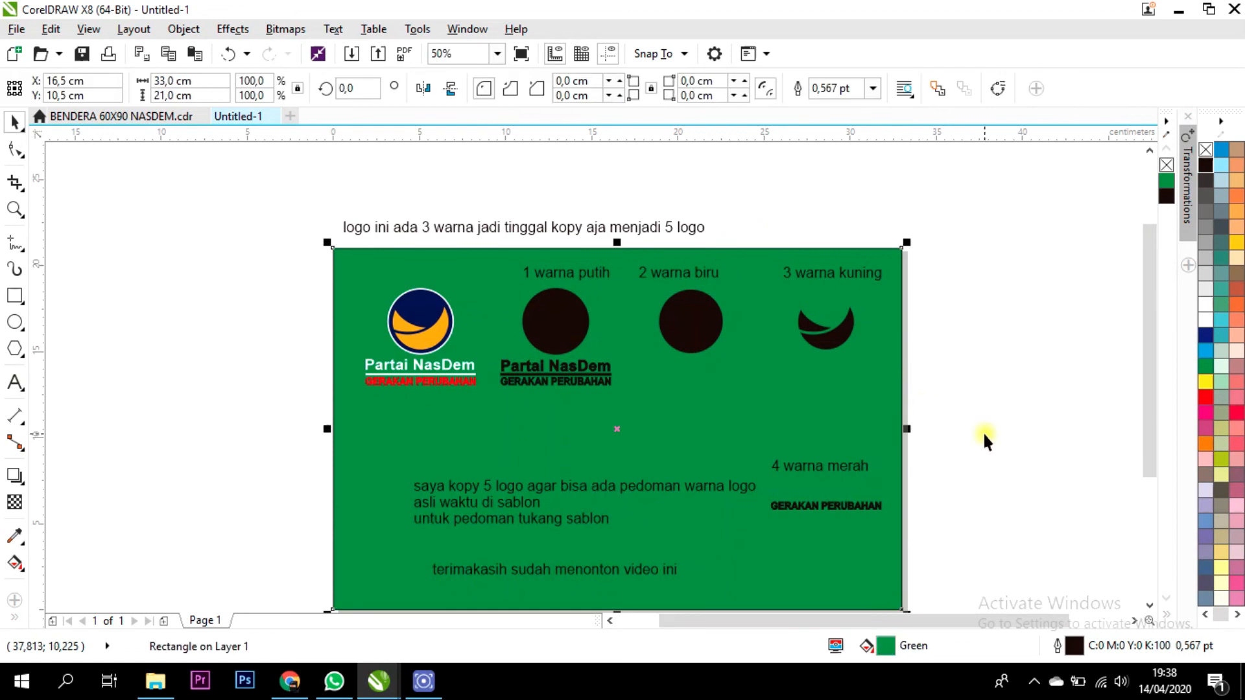
pyautogui.scroll(-1, 751, 269)
pyautogui.scroll(1, 753, 305)
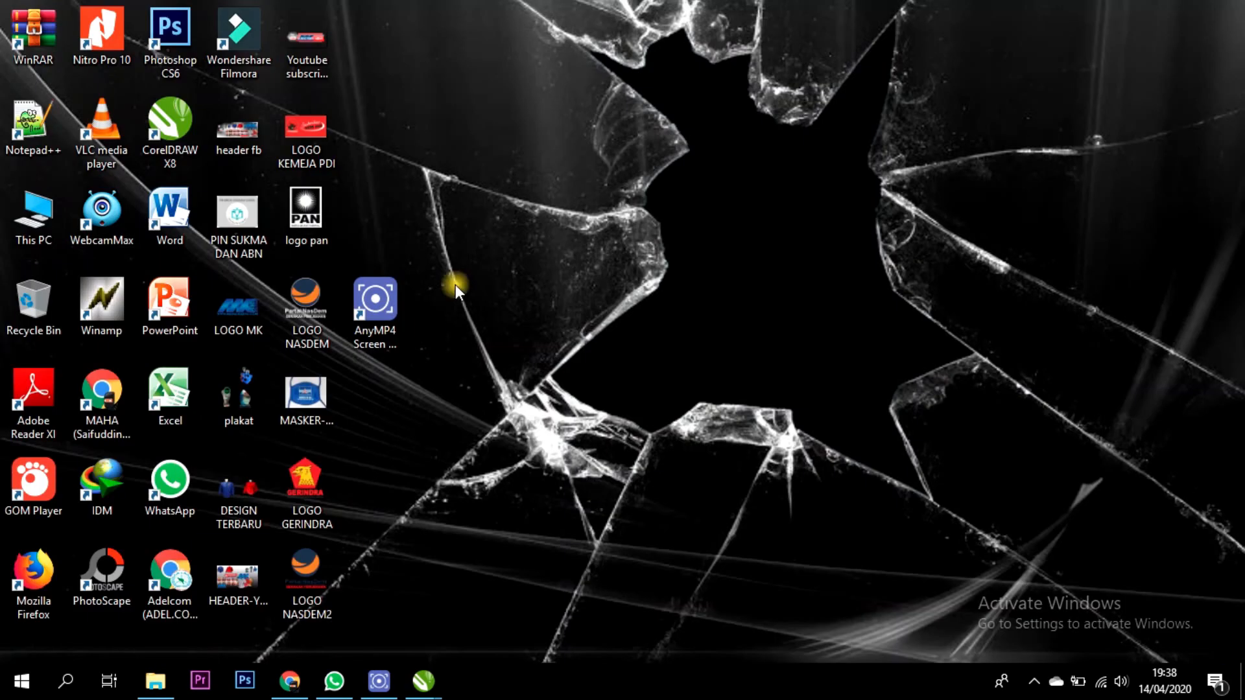
# Bring the LOGO MK image from the desktop into the CorelDRAW drawing, beside the green rectangle, and enlarge it to about 21.8 by 9.9 cm.
pyautogui.rightClick(470, 221)
pyautogui.click(509, 273)
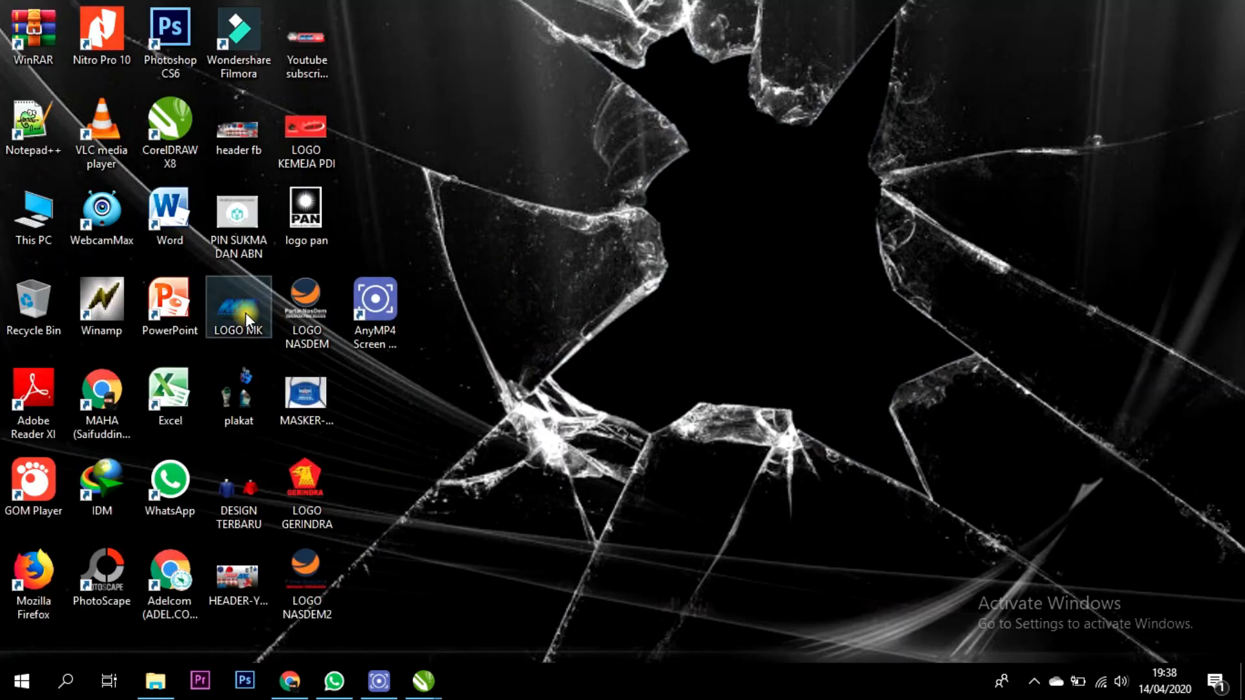
pyautogui.moveTo(375, 547); pyautogui.dragTo(964, 462)
pyautogui.moveTo(807, 389); pyautogui.dragTo(730, 352)
pyautogui.scroll(-2, 639, 392)
pyautogui.moveTo(789, 411); pyautogui.dragTo(871, 378)
pyautogui.scroll(4, 880, 431)
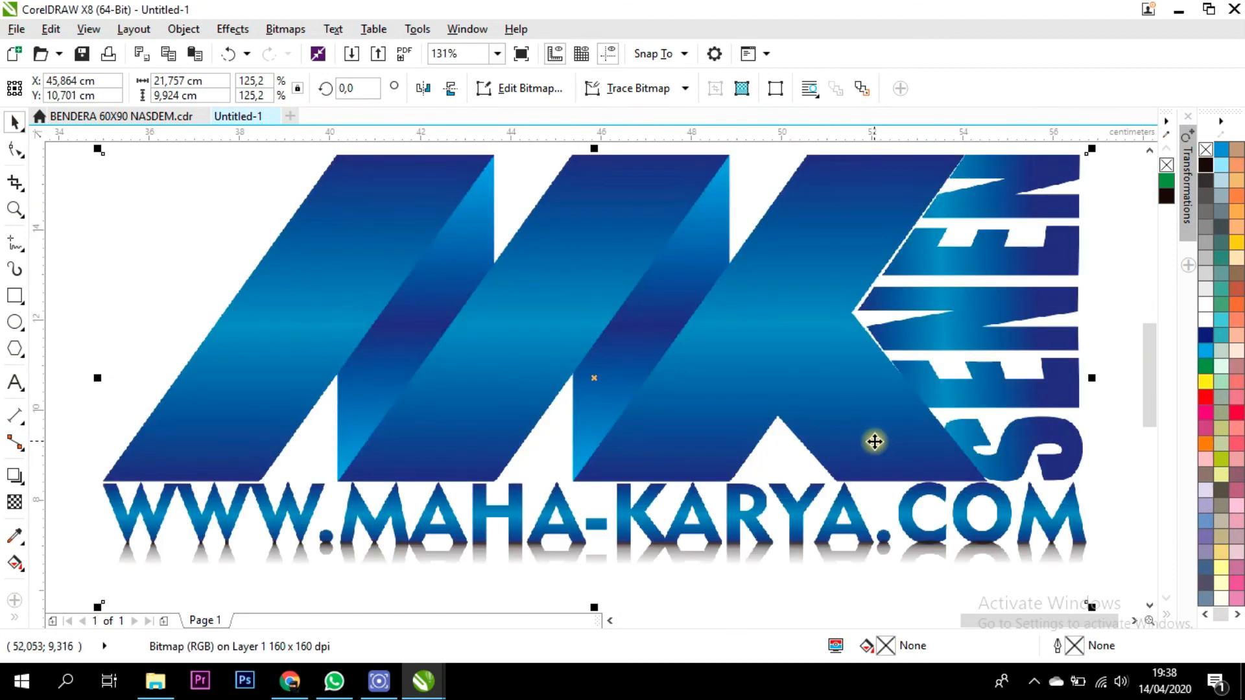
pyautogui.scroll(-3, 639, 389)
pyautogui.click(867, 398)
pyautogui.scroll(-2, 866, 397)
pyautogui.press('F4')
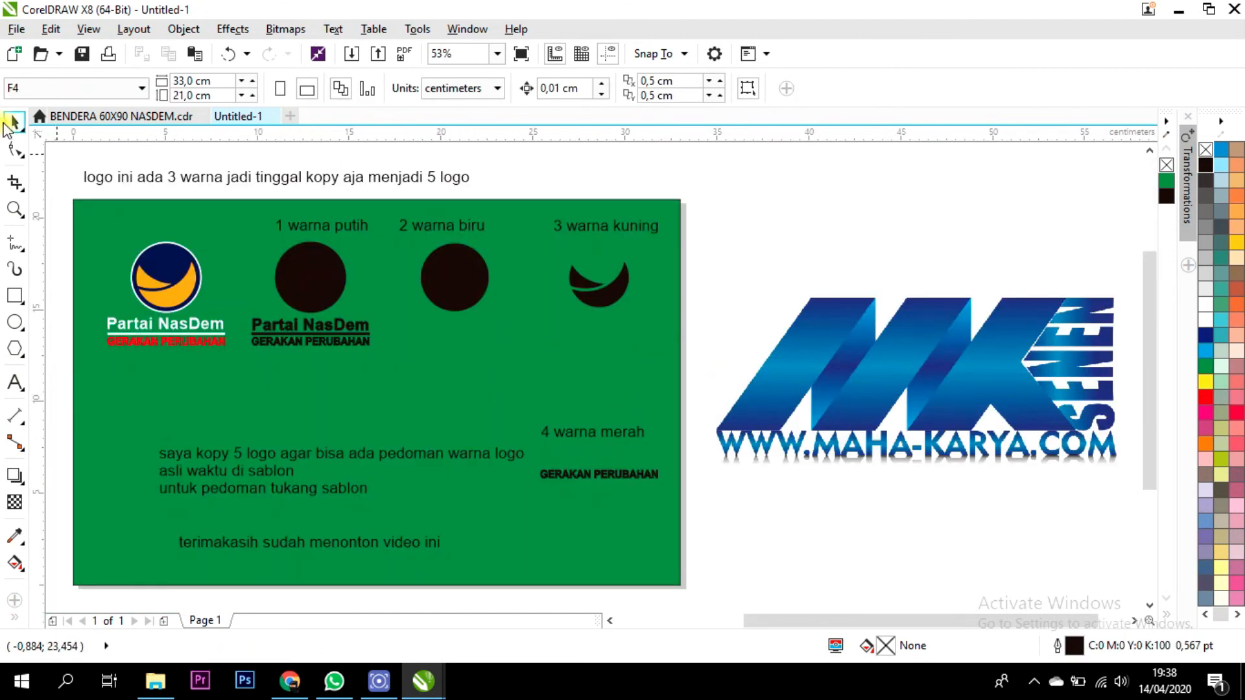